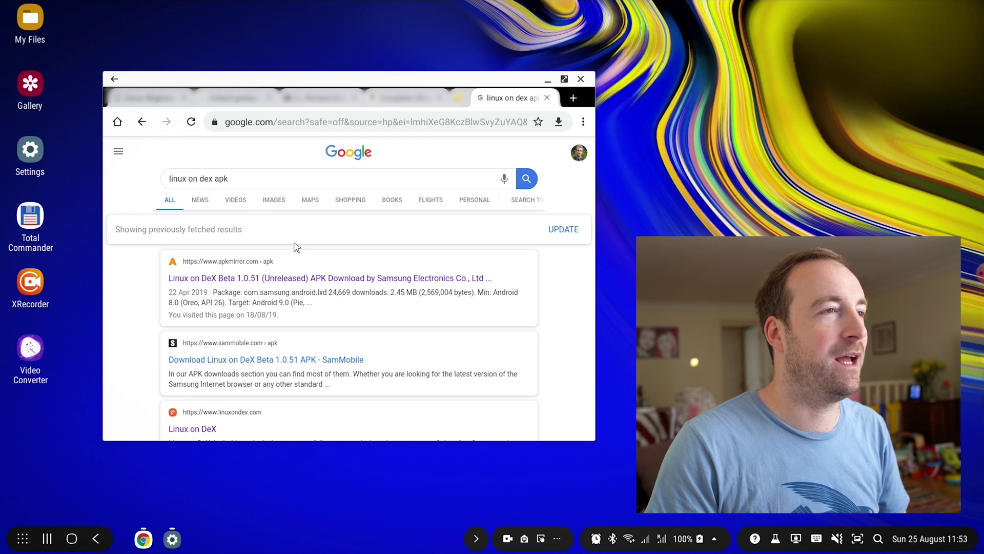
Step: Open the APKMirror result for Linux on DeX Beta 1.0.51 and download its APK
click(313, 279)
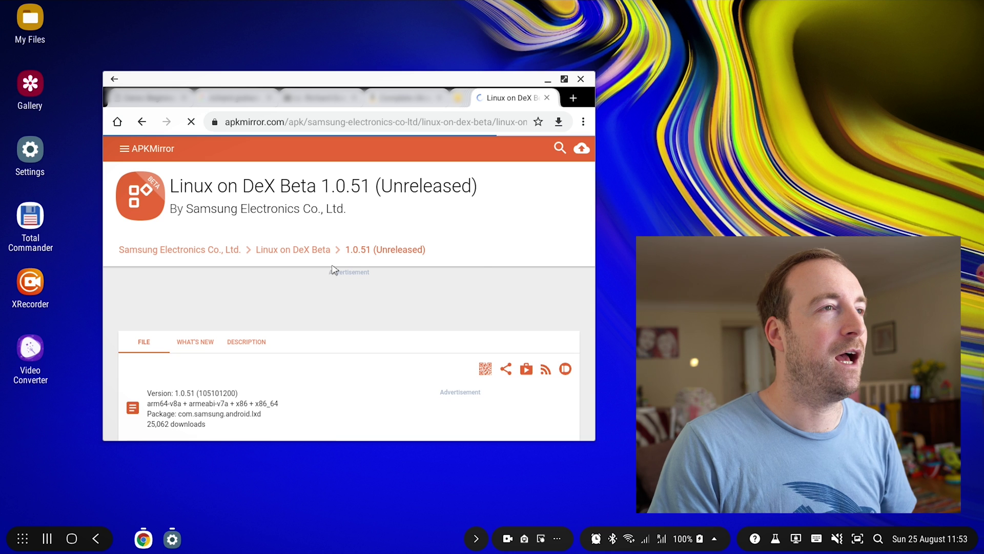
scroll(332, 268, down, 5)
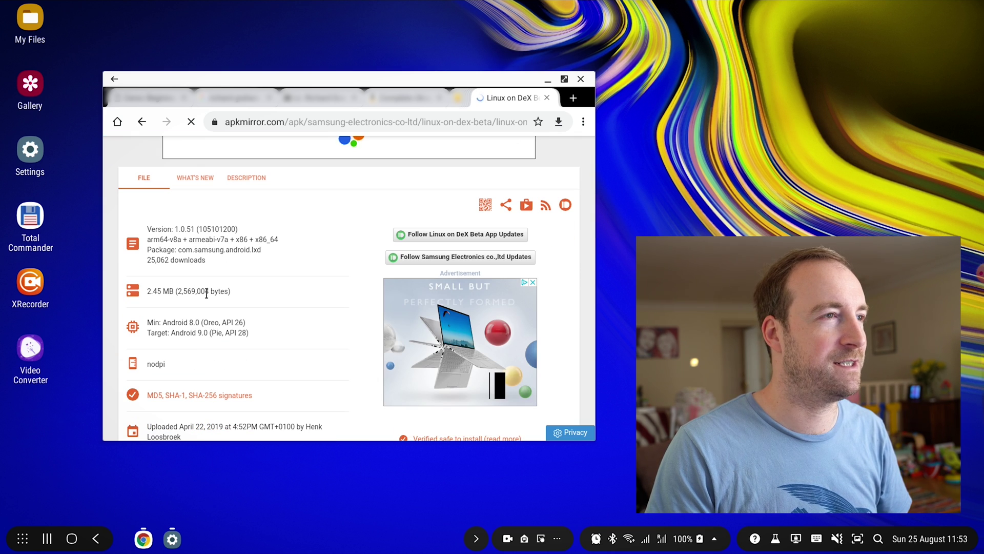
scroll(286, 291, down, 1)
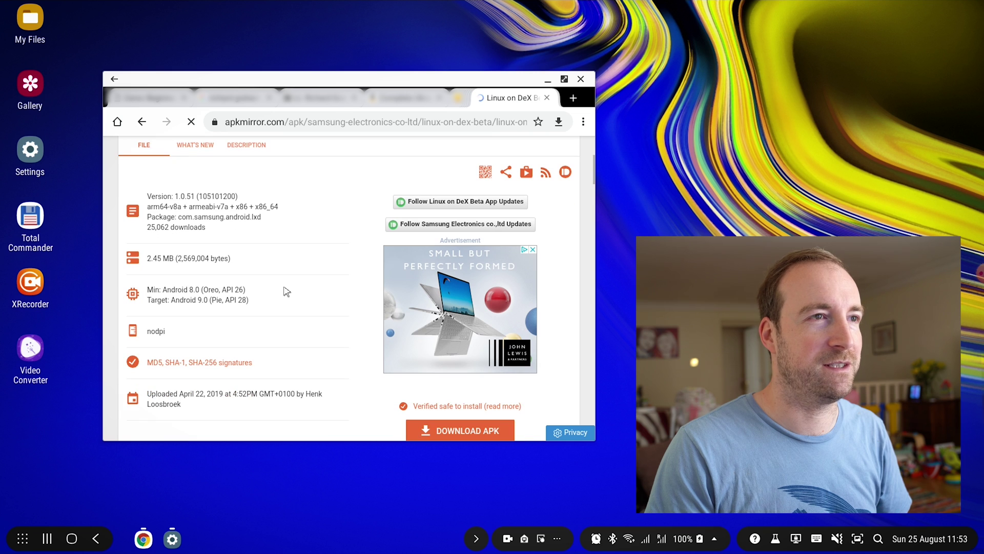
scroll(286, 291, down, 2)
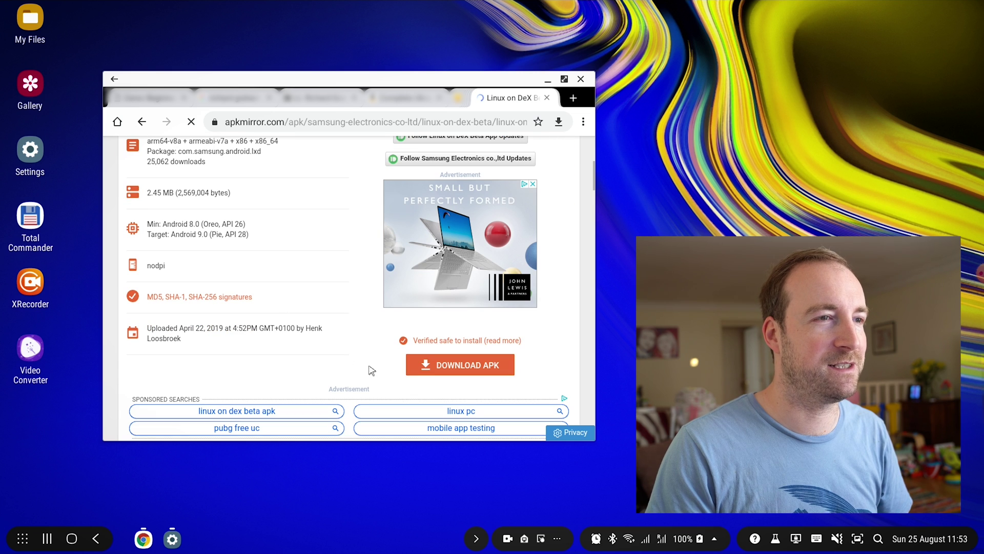
click(447, 371)
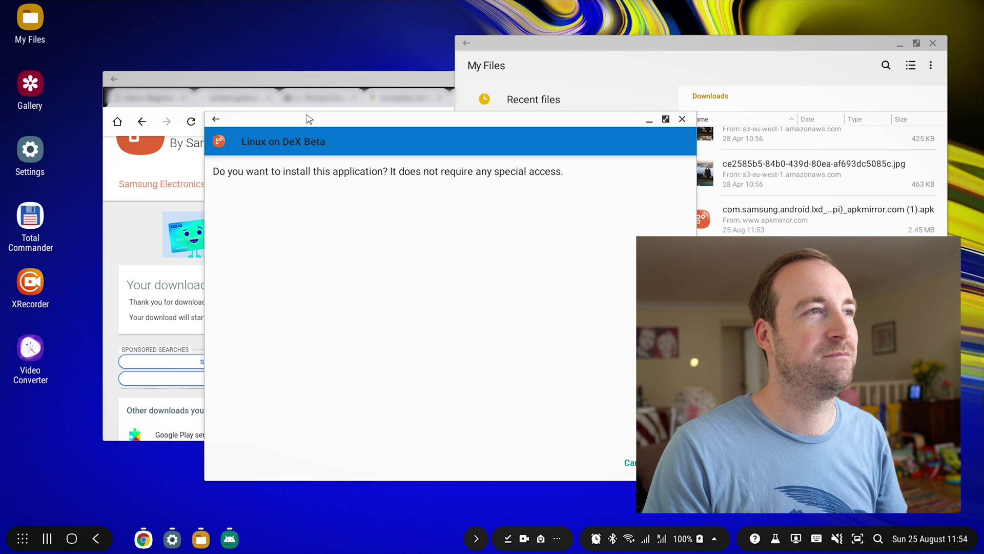
Step: Install and open Linux on DeX Beta, allowing it access to photos, media and files on the device
click(677, 462)
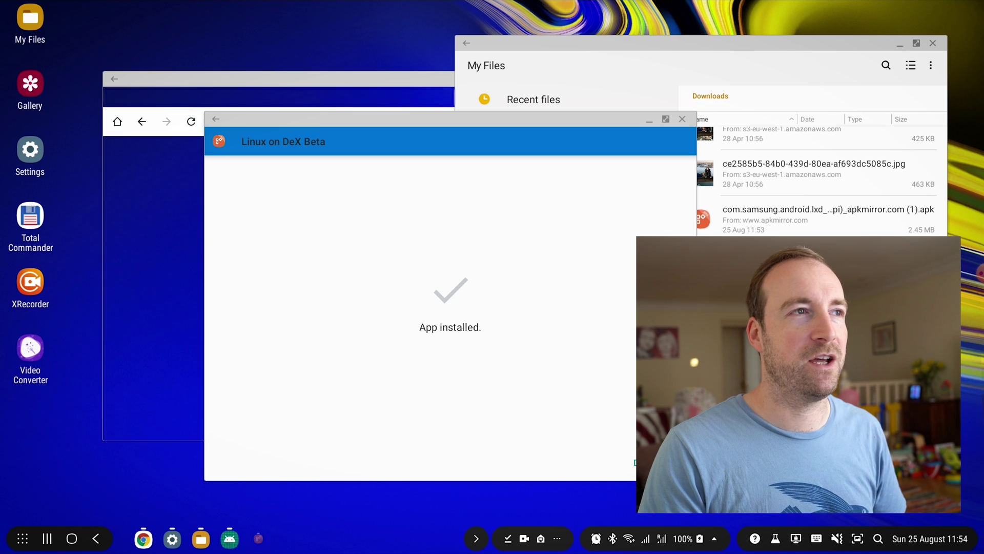
click(676, 462)
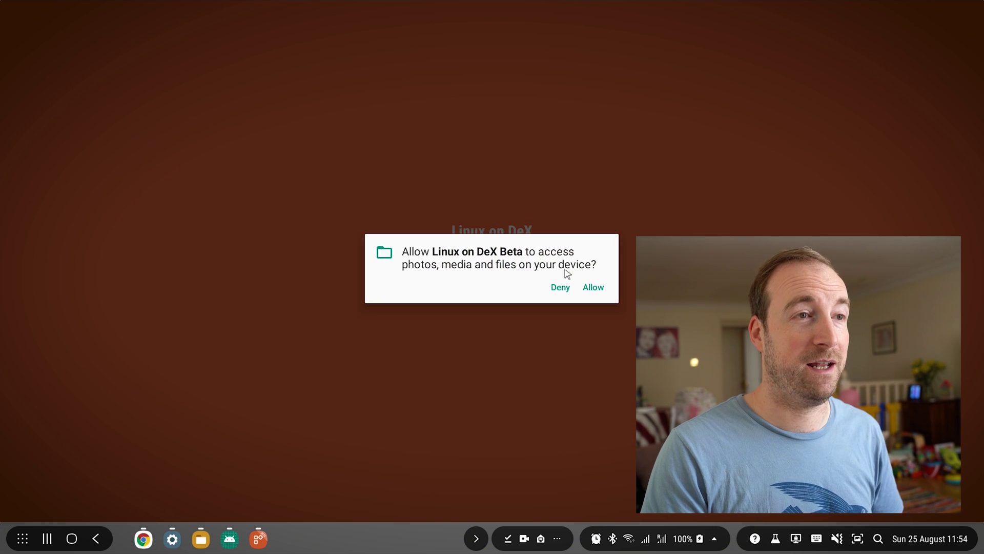
click(595, 289)
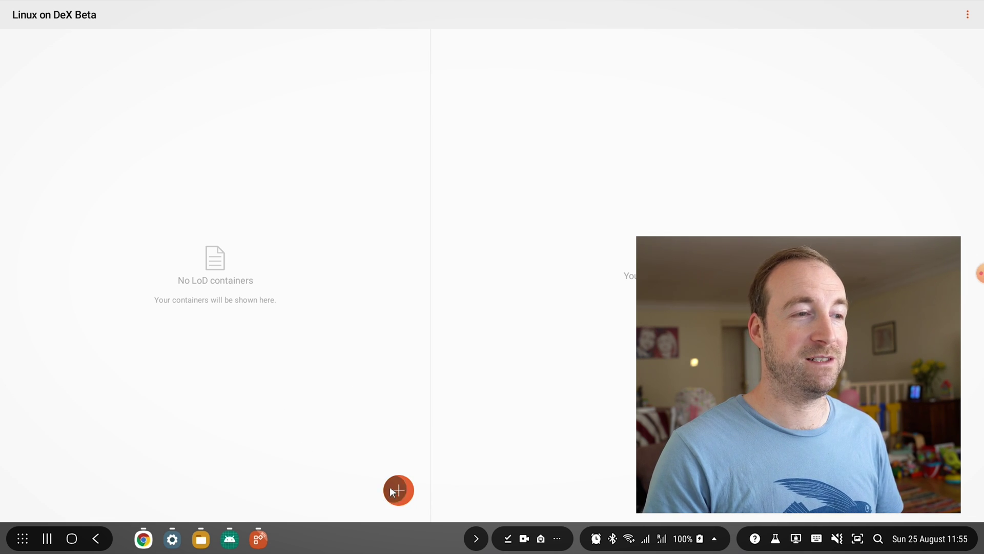
Step: Start adding a container, review the Linux on DeX instructions, and download the Ubuntu 16.04 image using Wi-Fi only
click(398, 485)
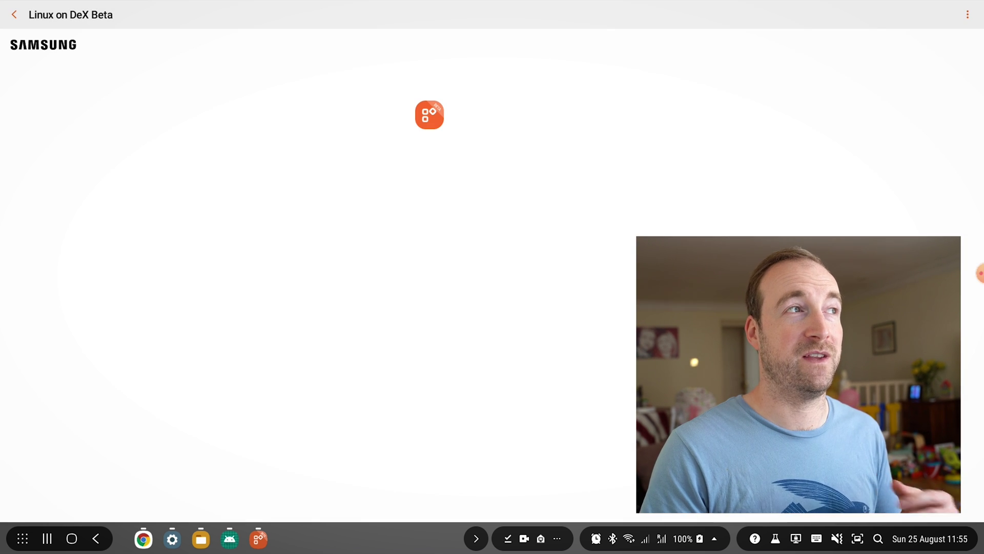
scroll(491, 276, down, 2)
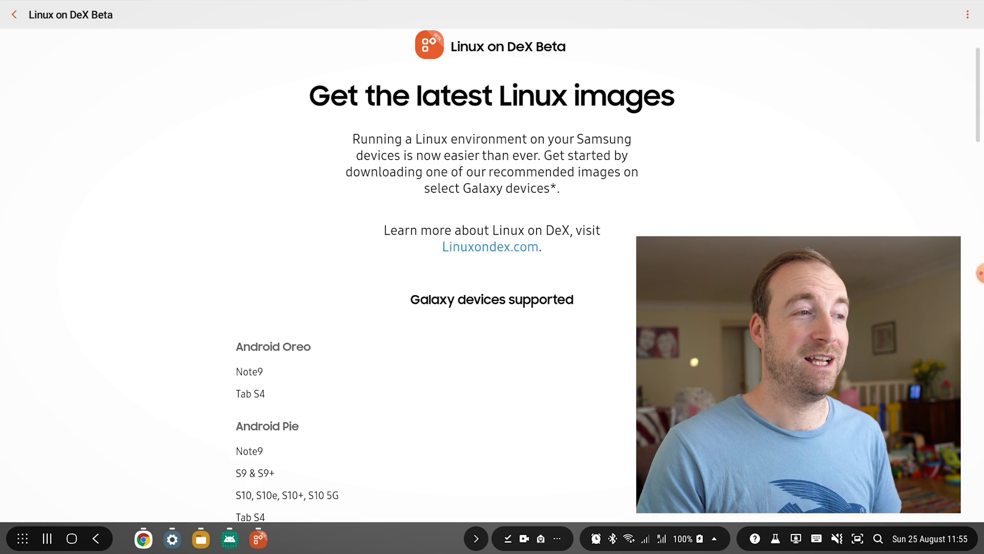
scroll(490, 275, down, 5)
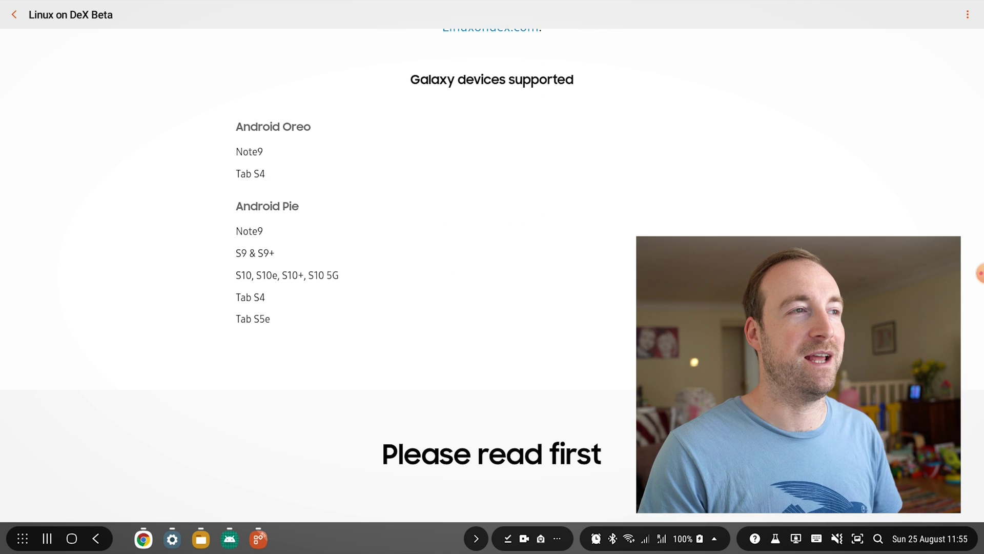
scroll(490, 275, down, 5)
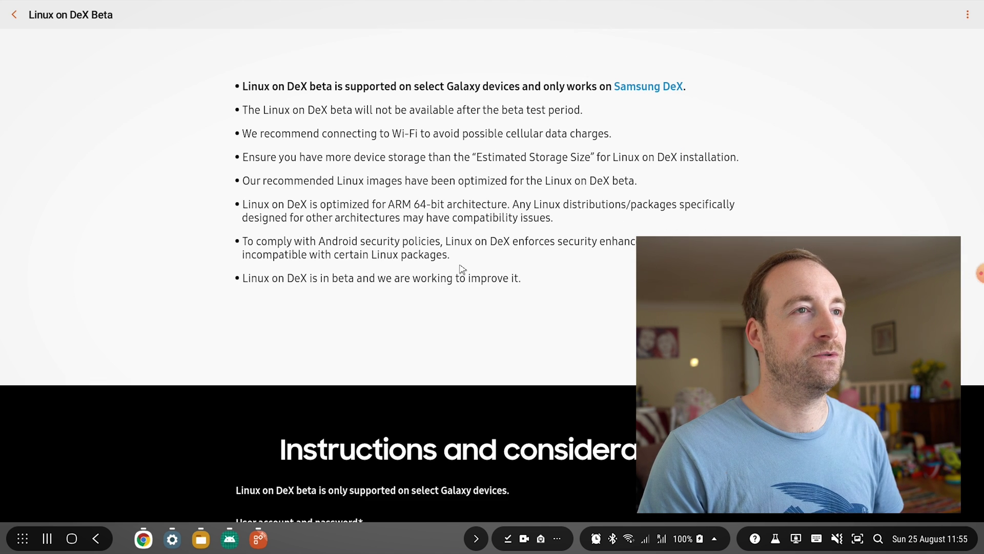
scroll(466, 312, down, 5)
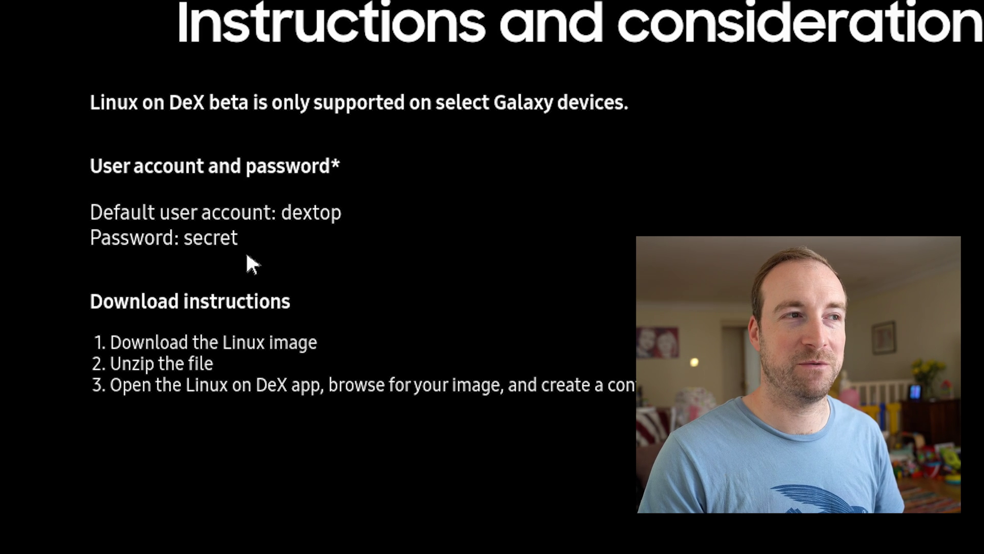
scroll(421, 359, down, 3)
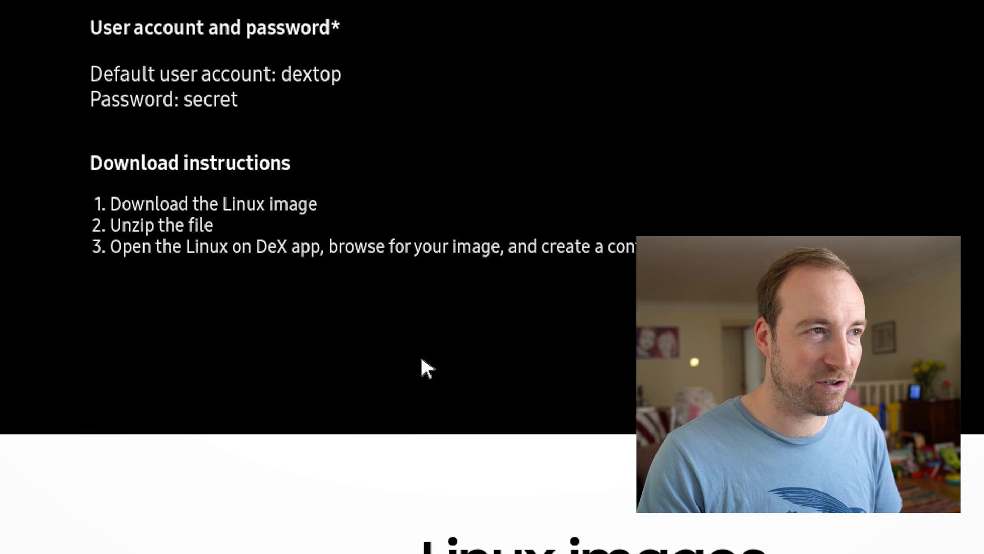
scroll(422, 360, down, 6)
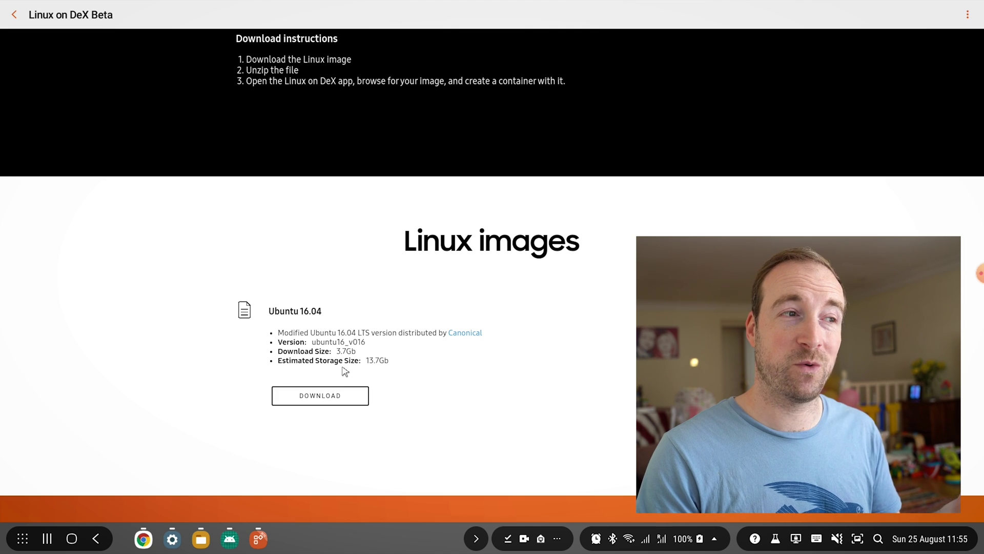
click(340, 393)
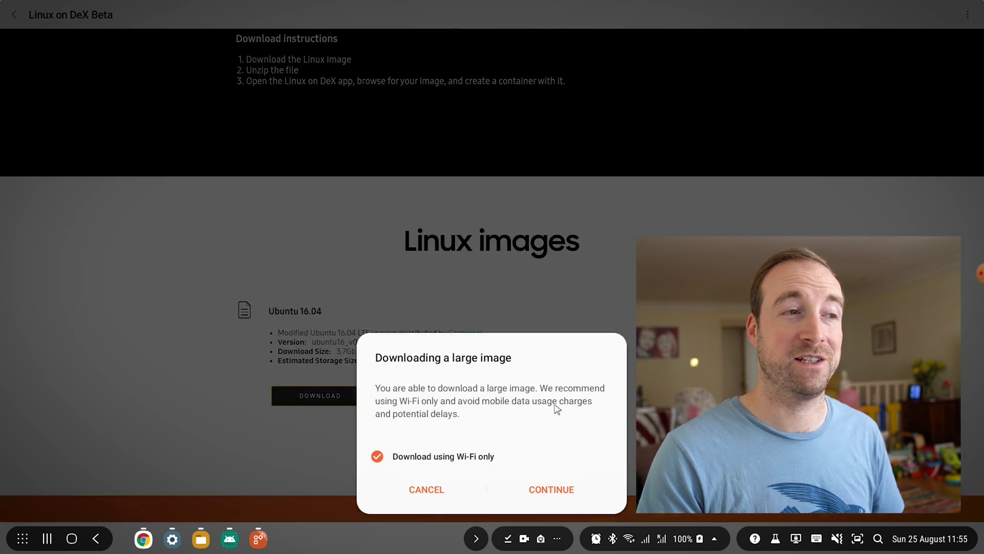
click(561, 490)
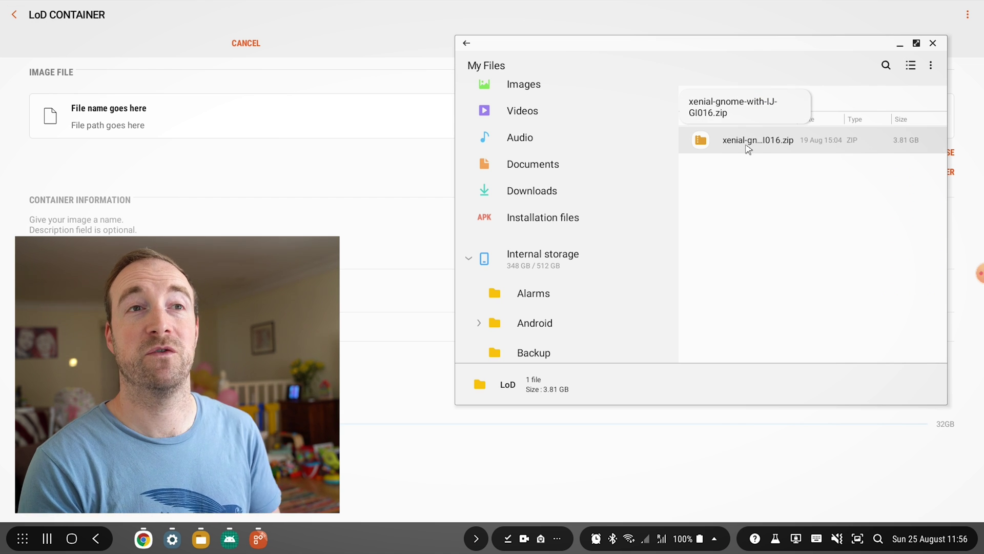
Step: Extract the IMG file from xenial-gnome-with-IJ-GI016.zip in the LoD folder
double_click(755, 145)
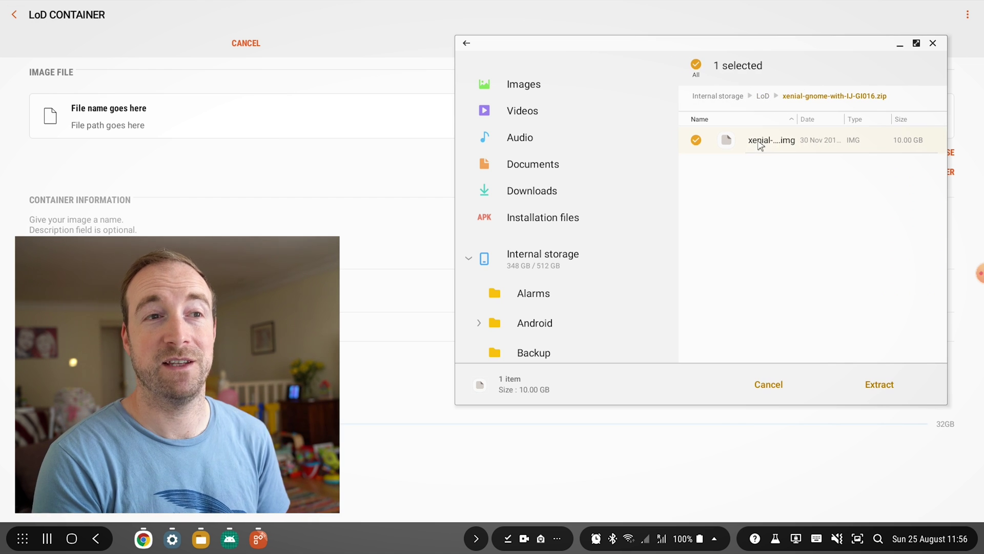
click(866, 386)
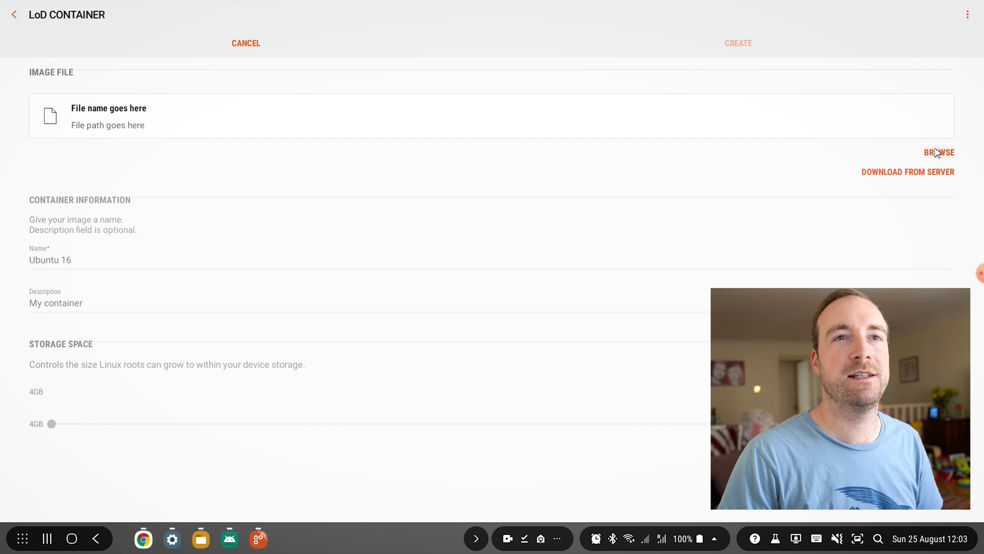
Step: Create a container named Ubuntu from xenial-gnome-with-IJ-GI016.img with 20 GB of storage space and no description
click(939, 152)
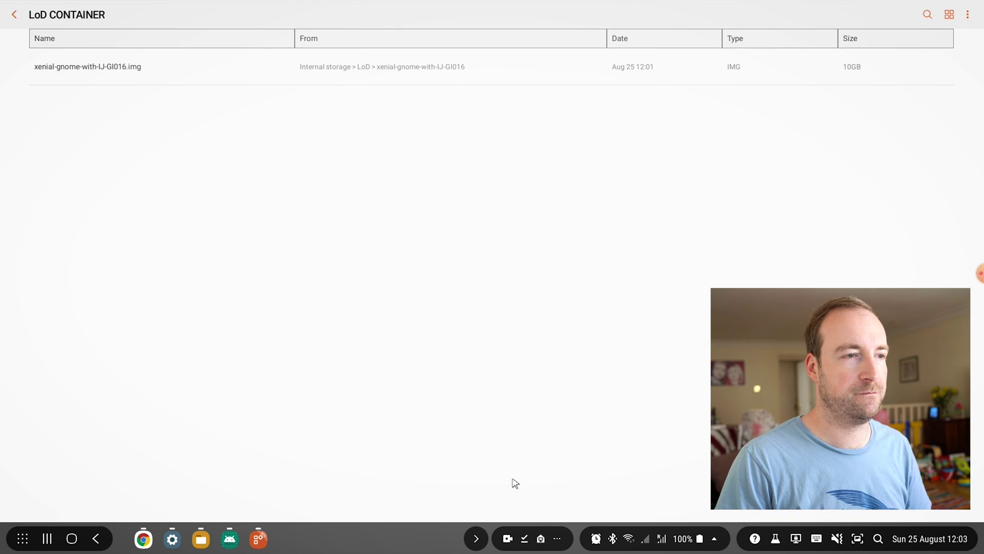
click(128, 63)
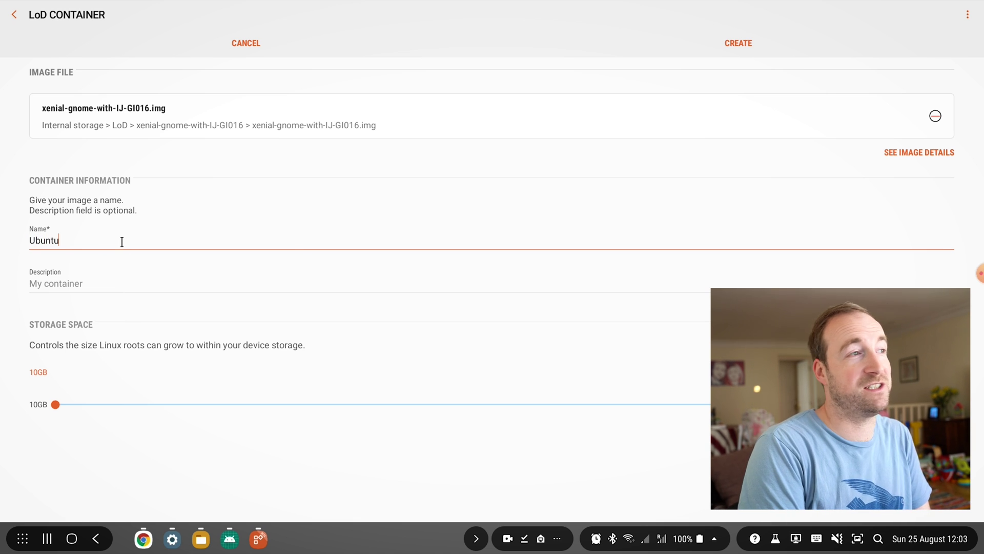
key(Tab)
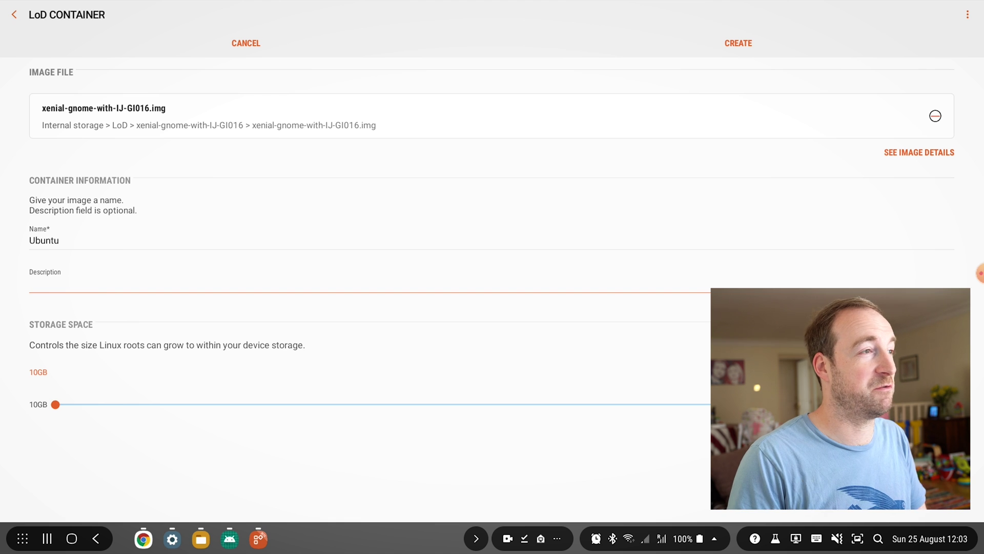
key(Tab)
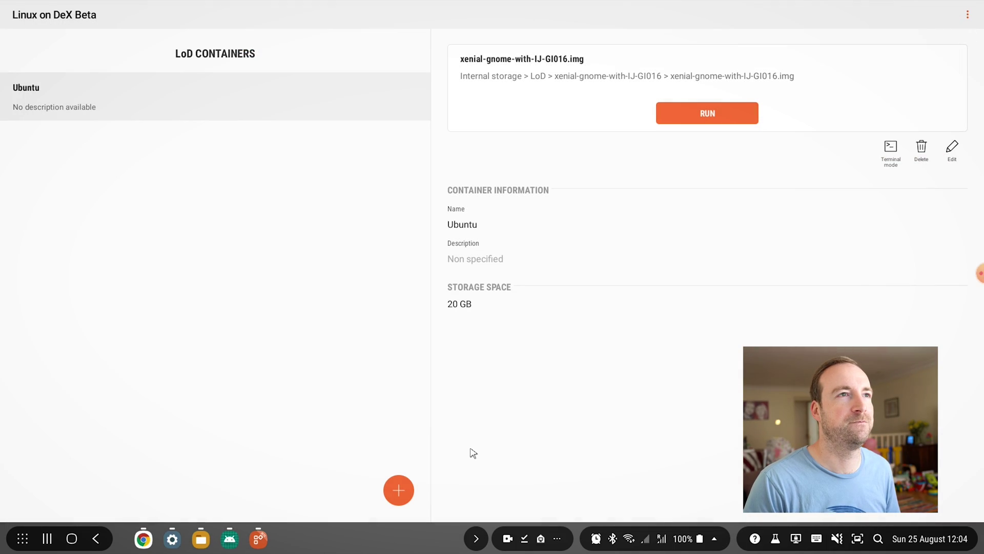
Step: Run the Ubuntu container and move its Home file window and terminal window further apart
click(705, 115)
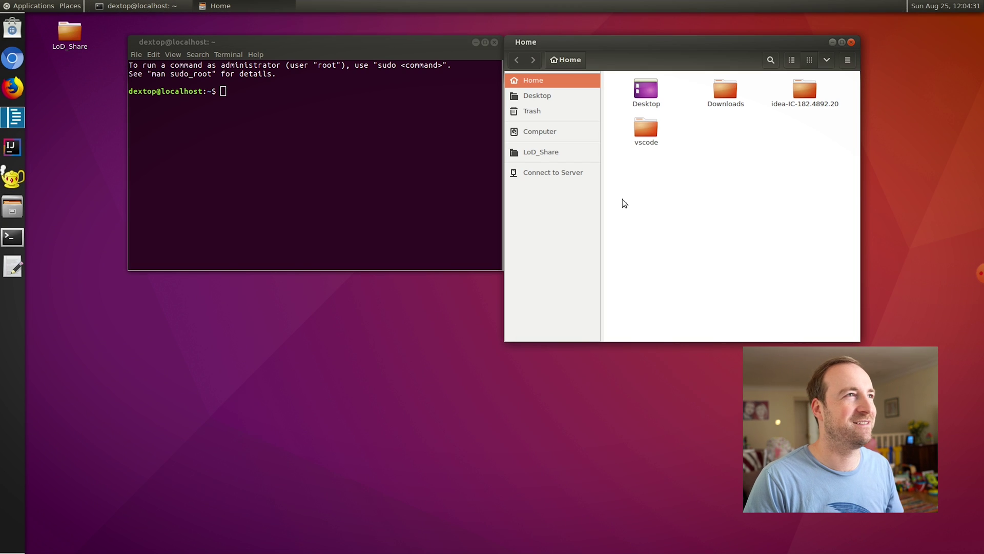
drag(655, 42, 695, 48)
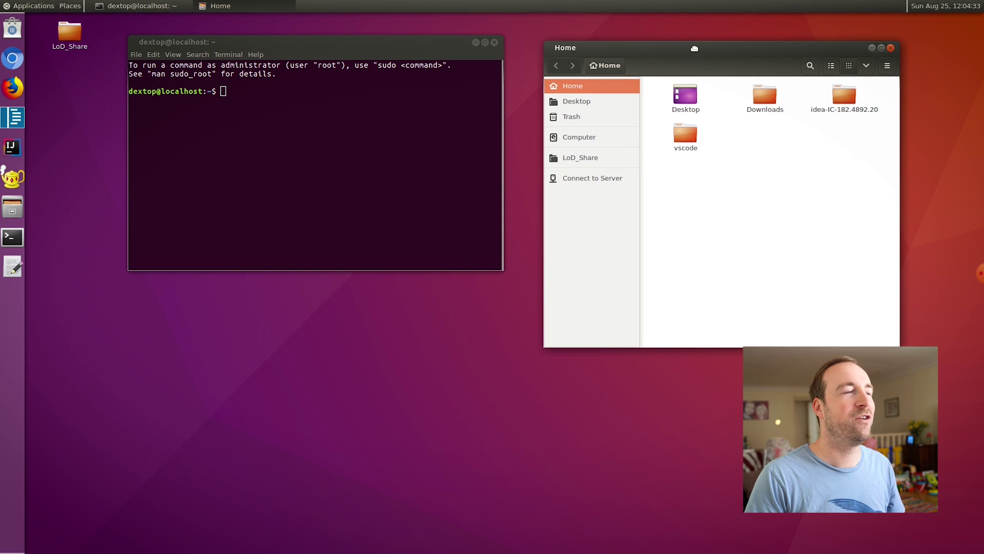
click(410, 45)
drag(410, 45, 395, 64)
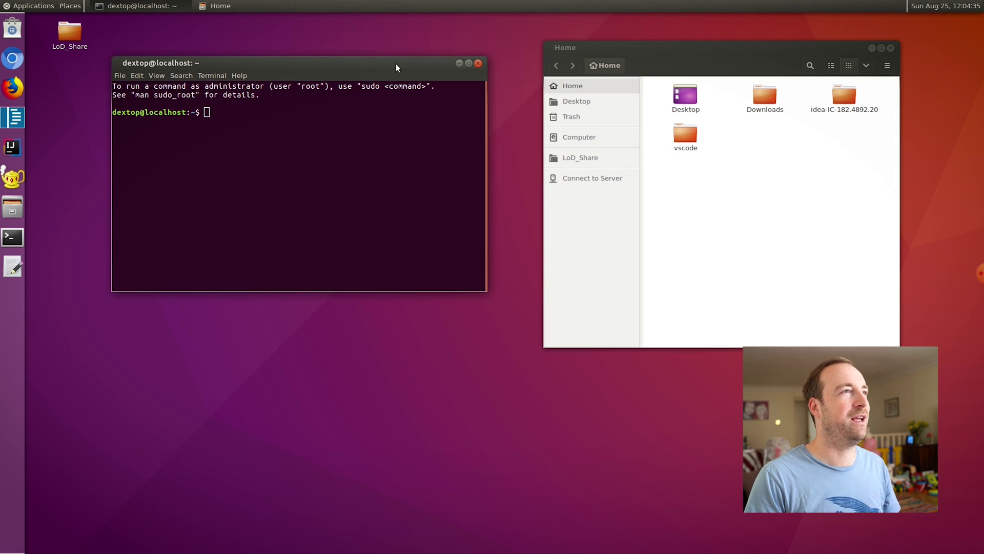
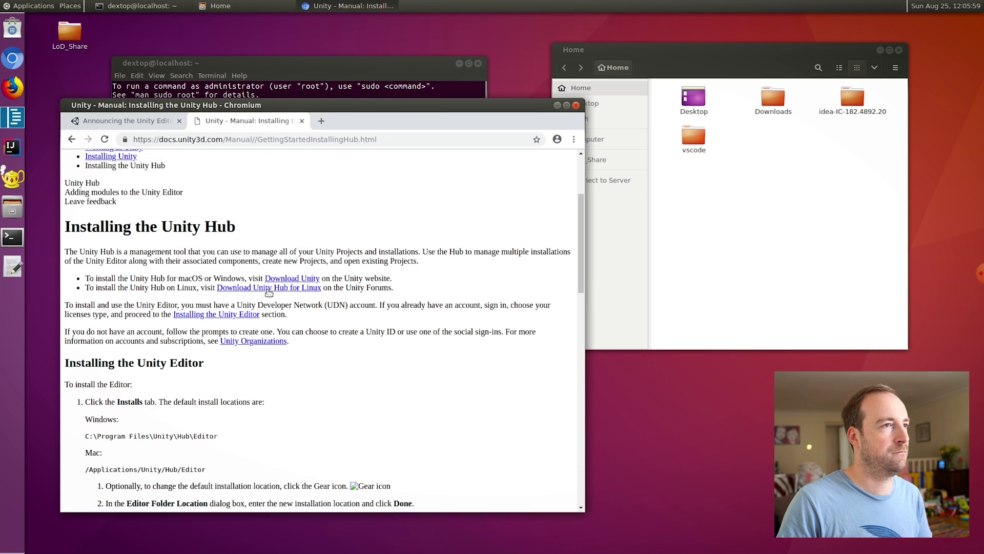
Step: Follow the Unity manual's Linux link to the forum thread and download the Unity Hub for Linux
click(263, 291)
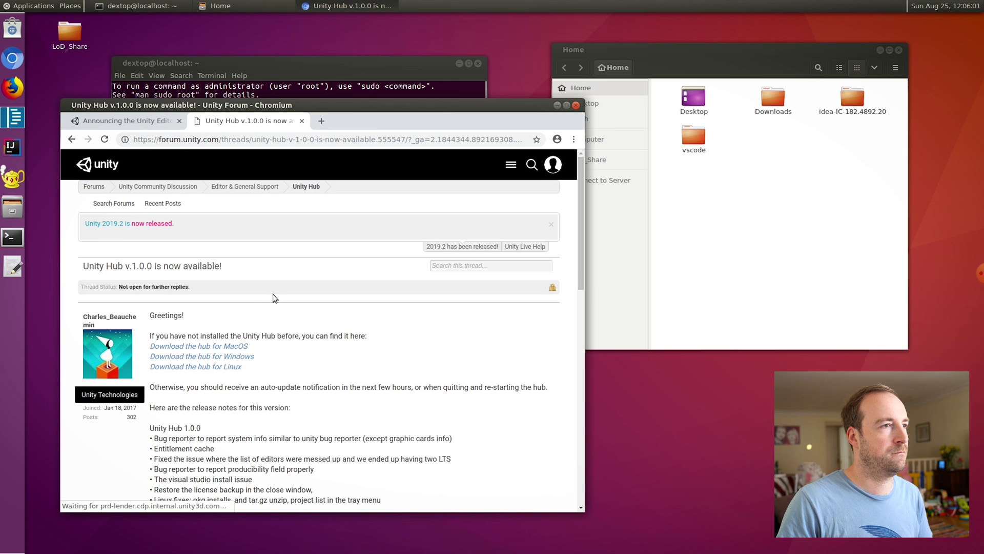
scroll(277, 287, down, 2)
click(226, 314)
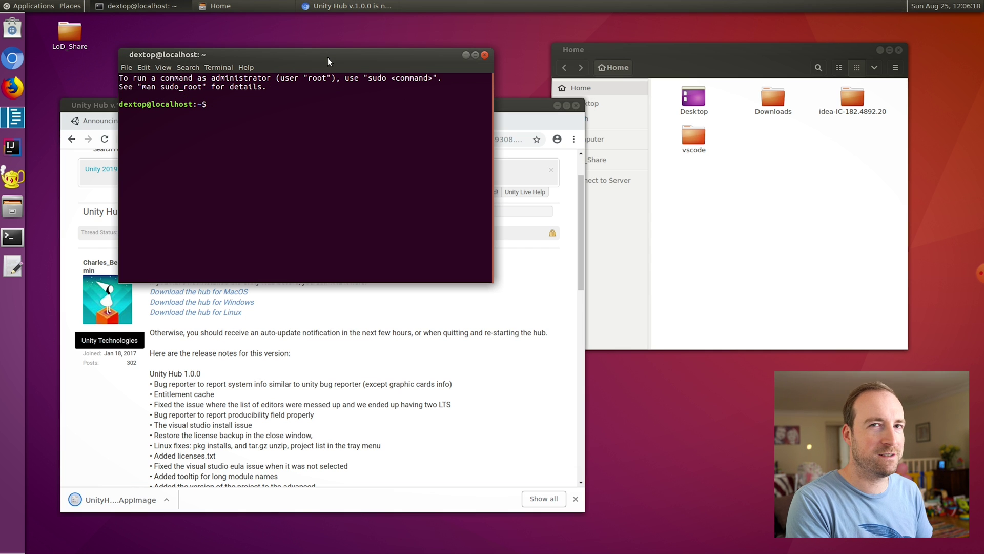
Step: Try to launch sublime-text from the terminal and install it with sudo apt-get install sublime-text, entering the sudo password
text(sublime-text)
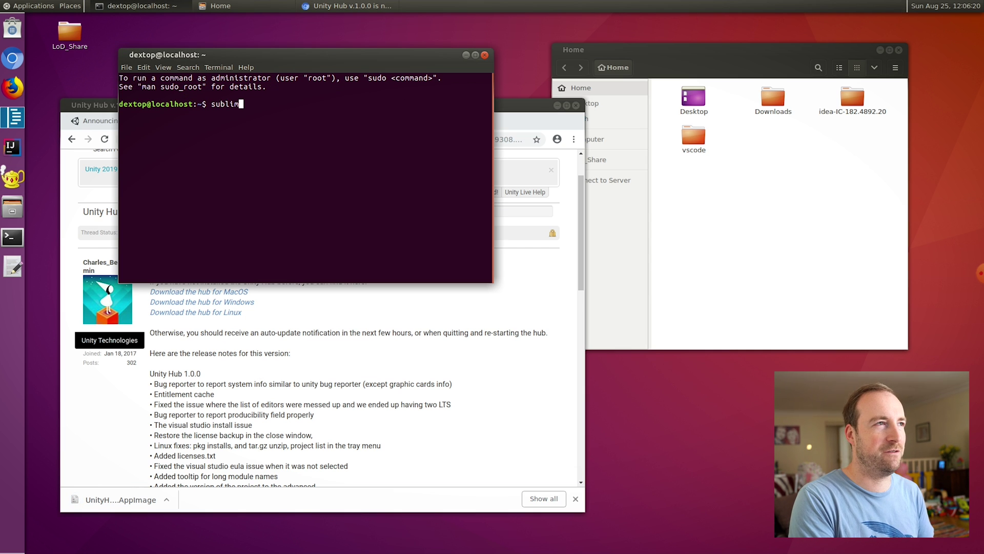
key(Return)
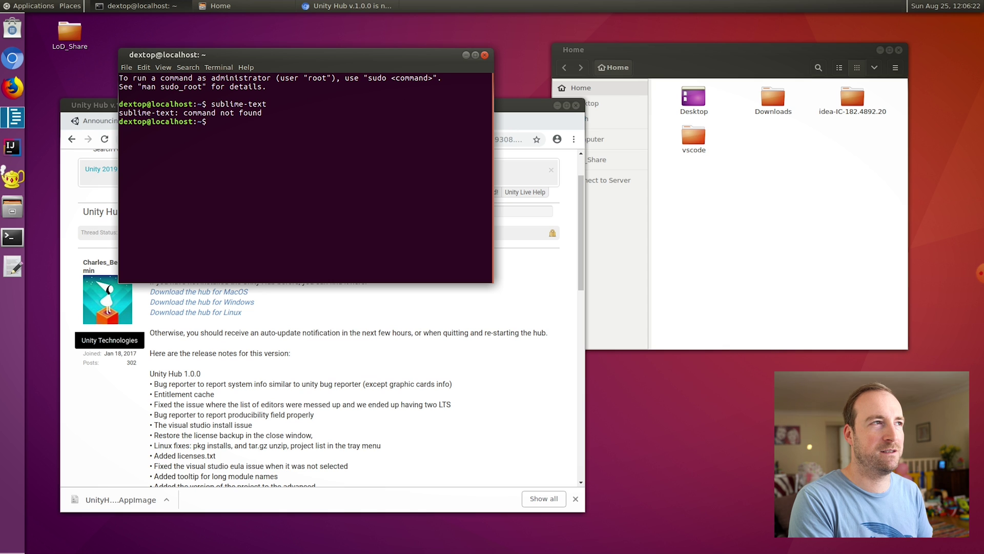
text(sudo apt-get install sublime-)
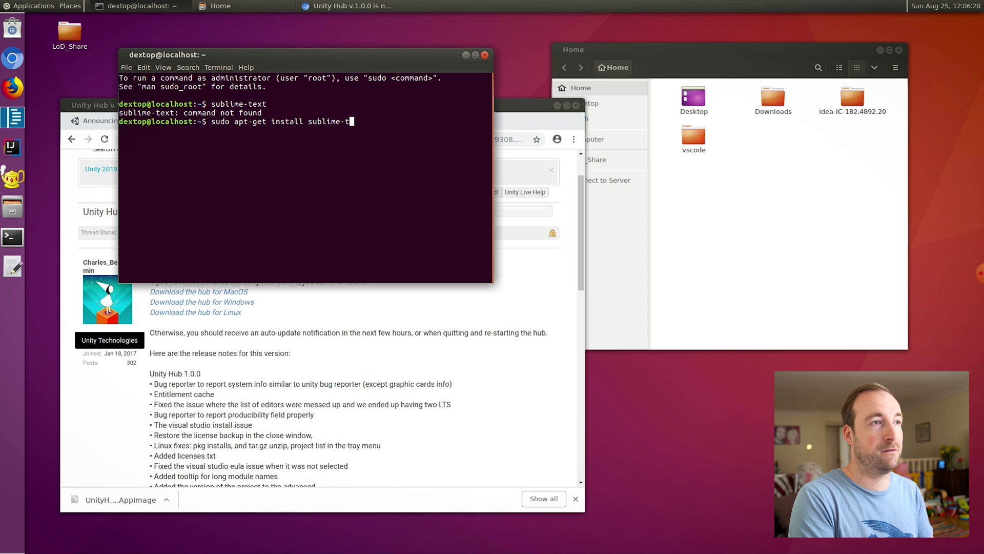
text(text)
key(Return)
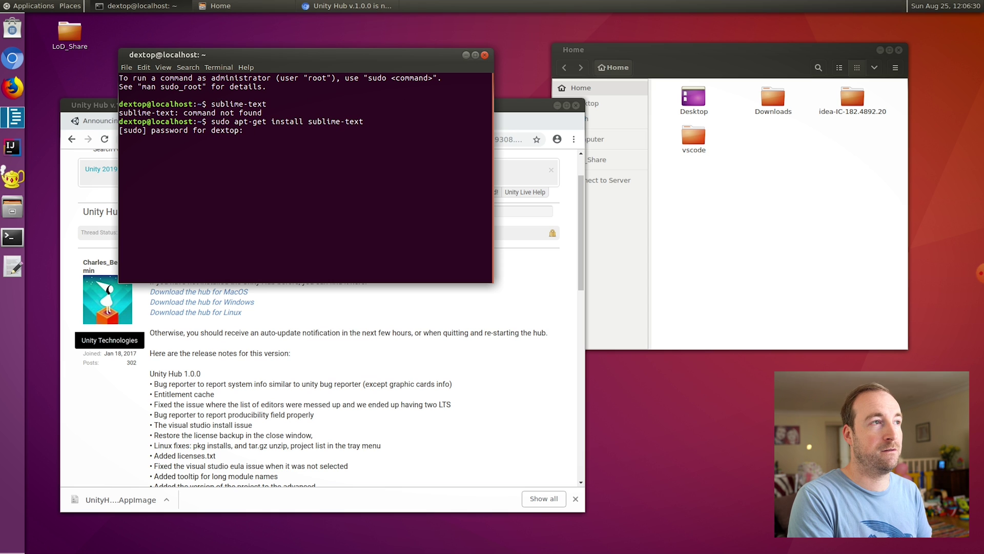
key(Return)
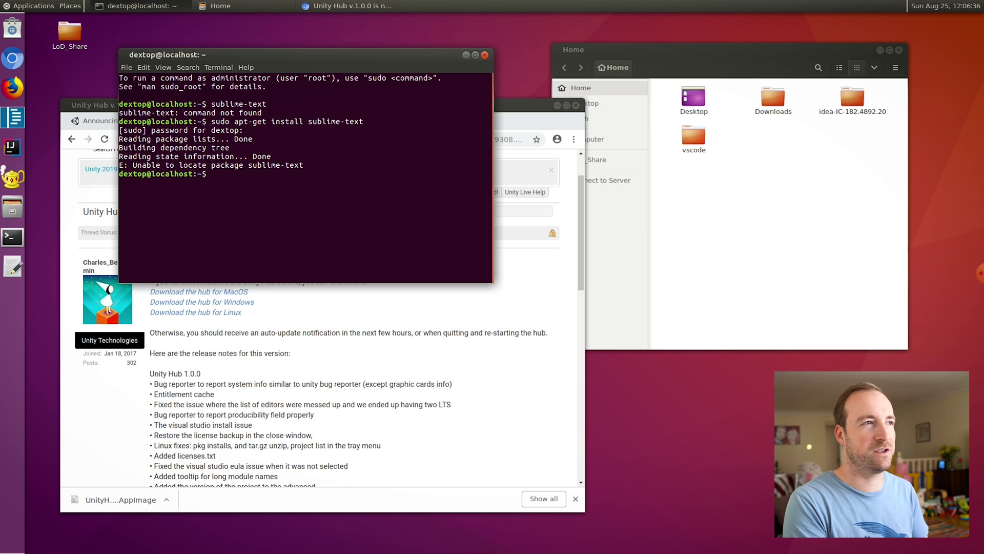
Step: Try the text-editor command in the terminal and launch gedit
text(text-editor)
key(Return)
text(gedit)
key(Return)
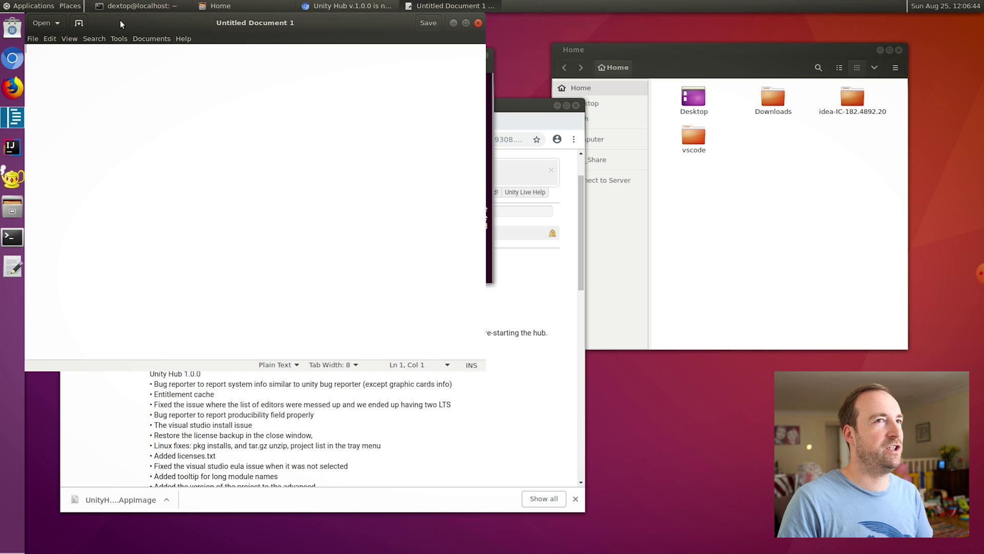
Step: Move the empty gedit window aside, close it, and shift the terminal window slightly
drag(119, 20, 595, 168)
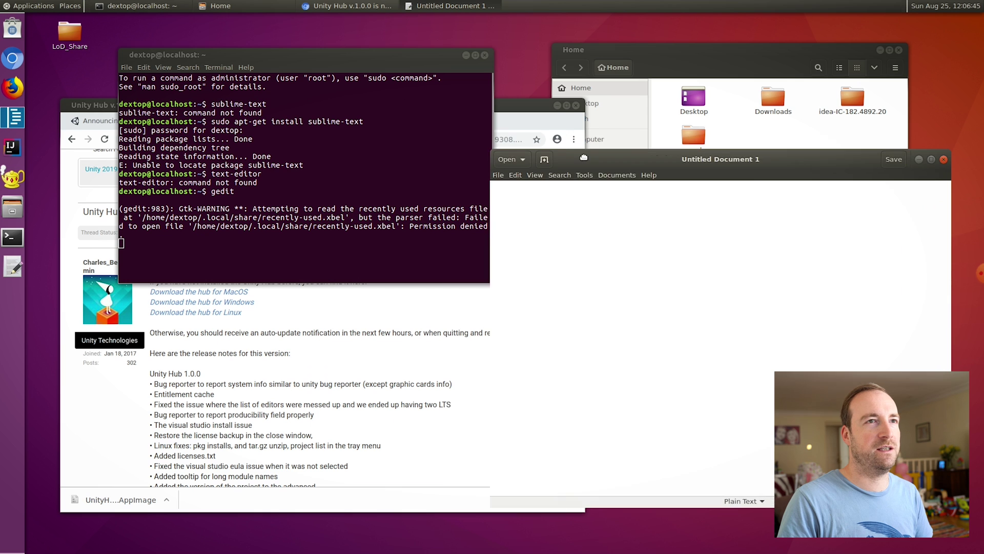
right_click(450, 2)
click(423, 123)
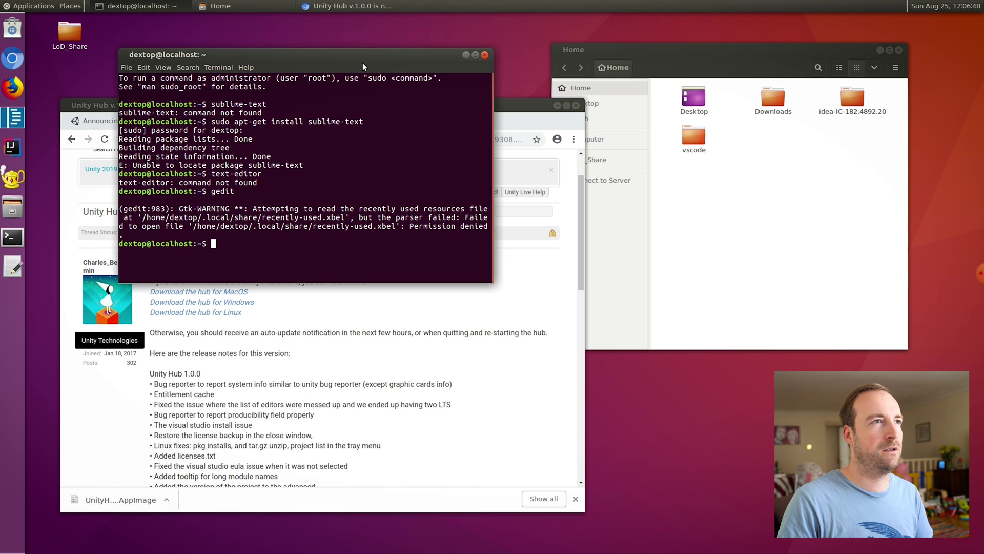
drag(363, 63, 350, 56)
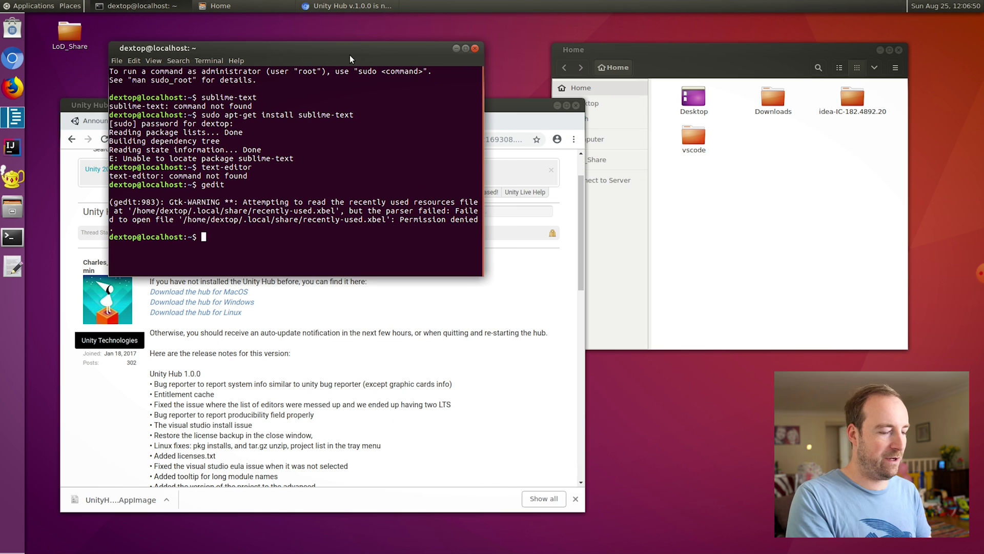
Step: Run git in the terminal and check its version with git --version
text(git)
key(Return)
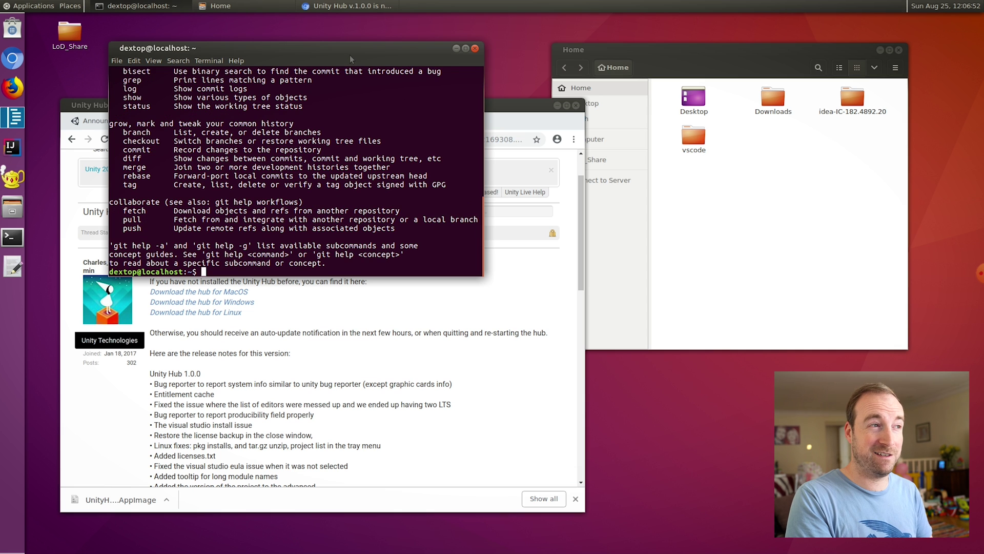
text(git --v)
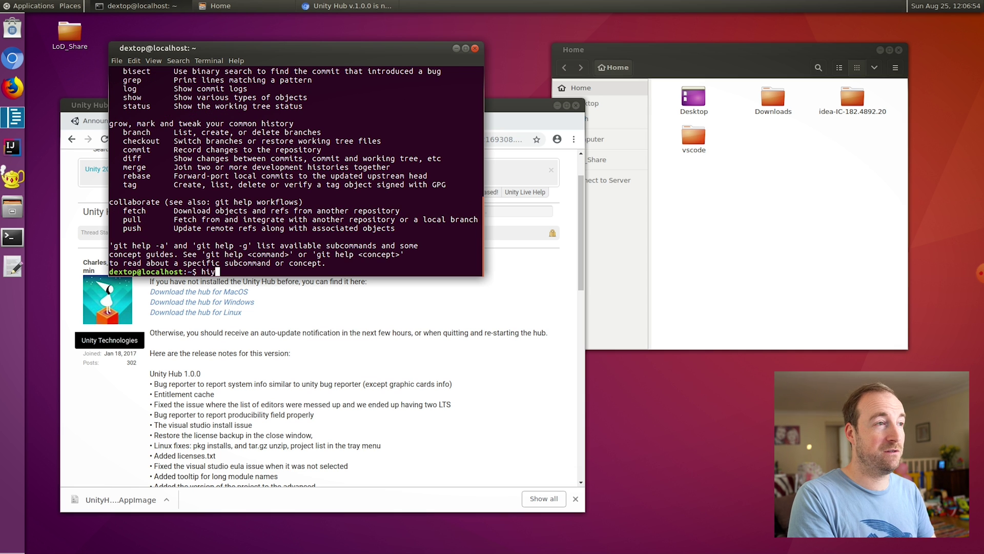
text(ersion)
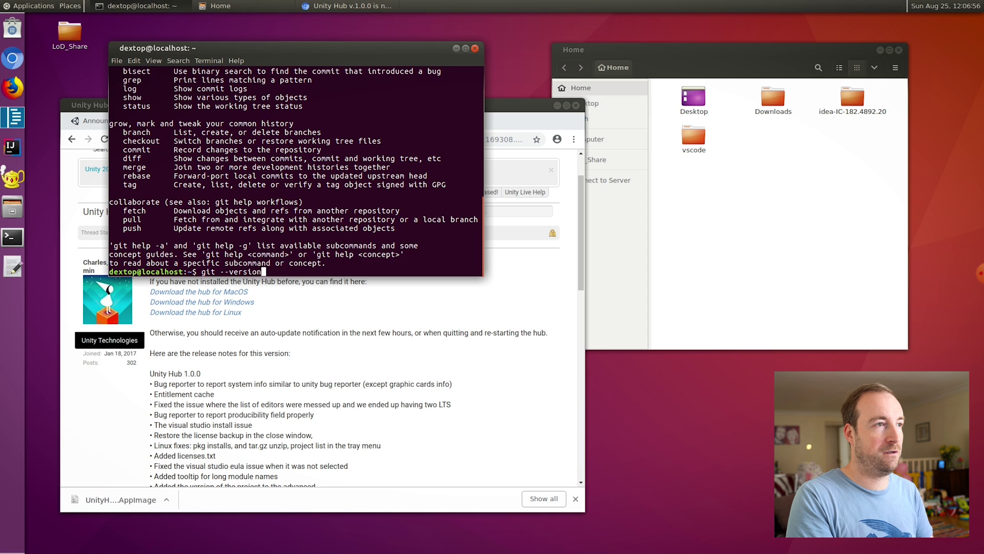
key(Return)
Step: Check the installed Python and Node versions with python --version and node --version
text(python --version)
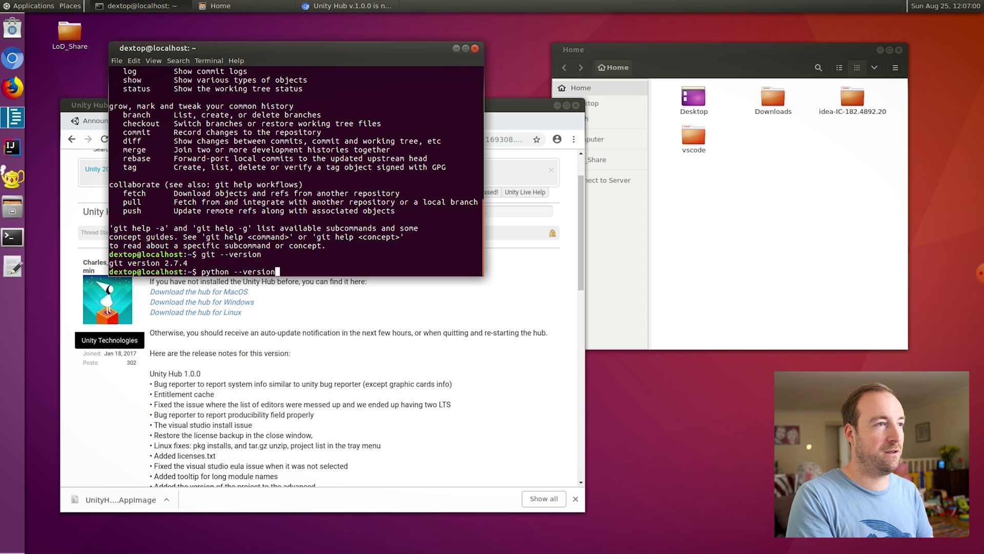
key(Return)
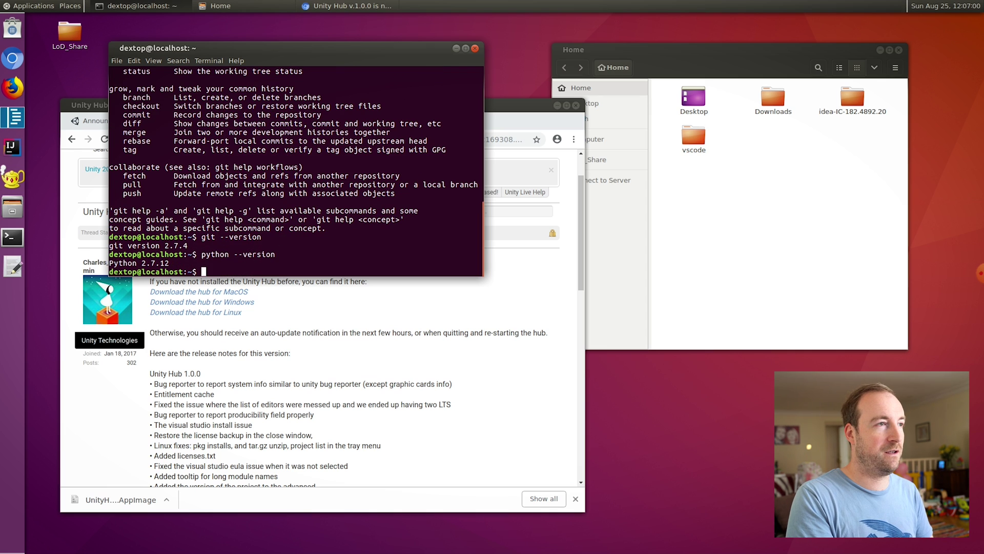
text(node --version)
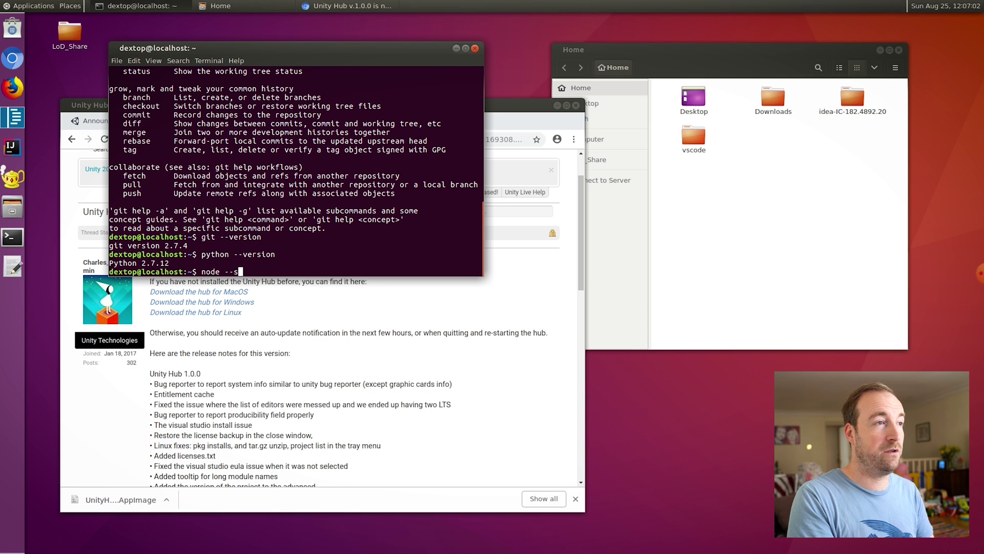
key(Return)
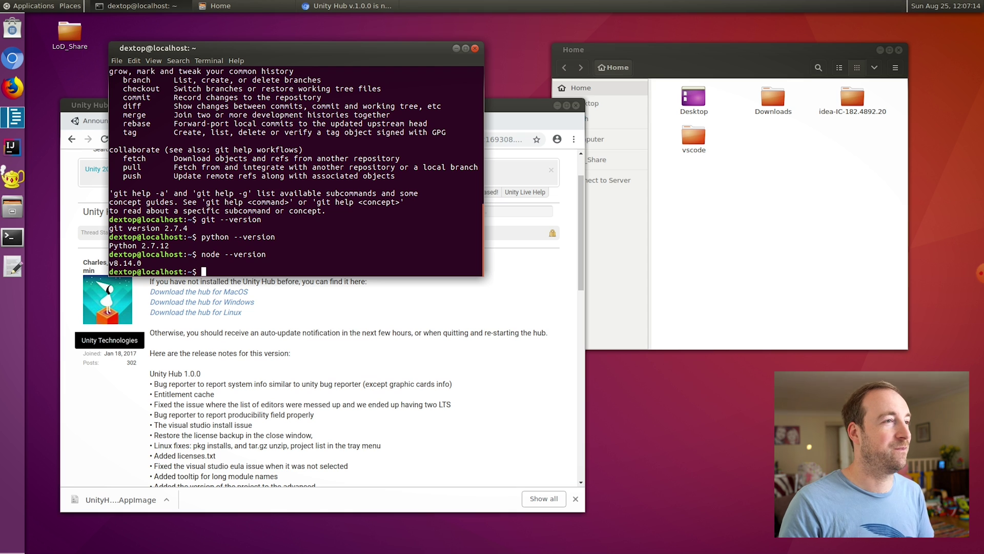
Step: Open the Downloads folder in the file manager, locate UnityHubSetup.AppImage, and widen the window slightly
click(845, 192)
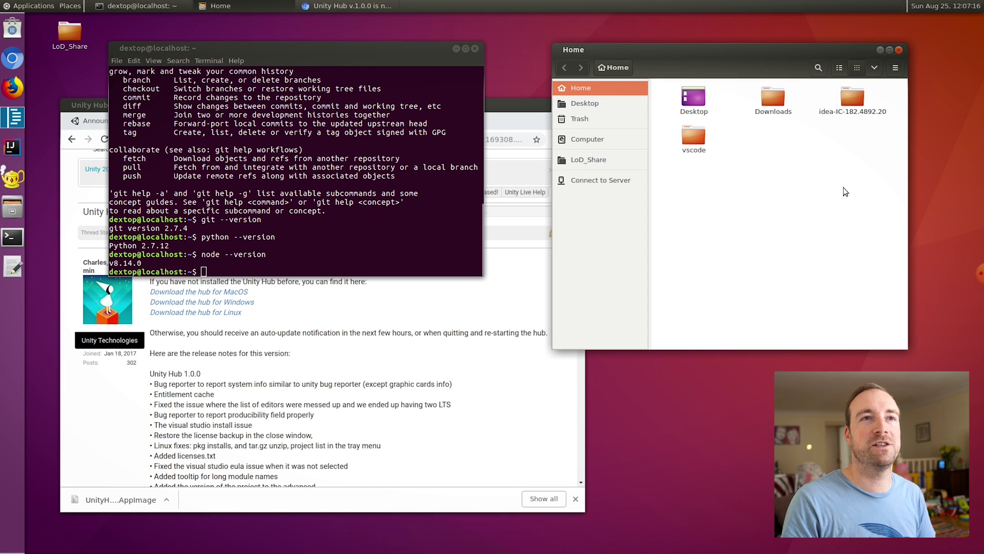
click(771, 103)
double_click(771, 97)
drag(755, 75, 738, 72)
click(679, 90)
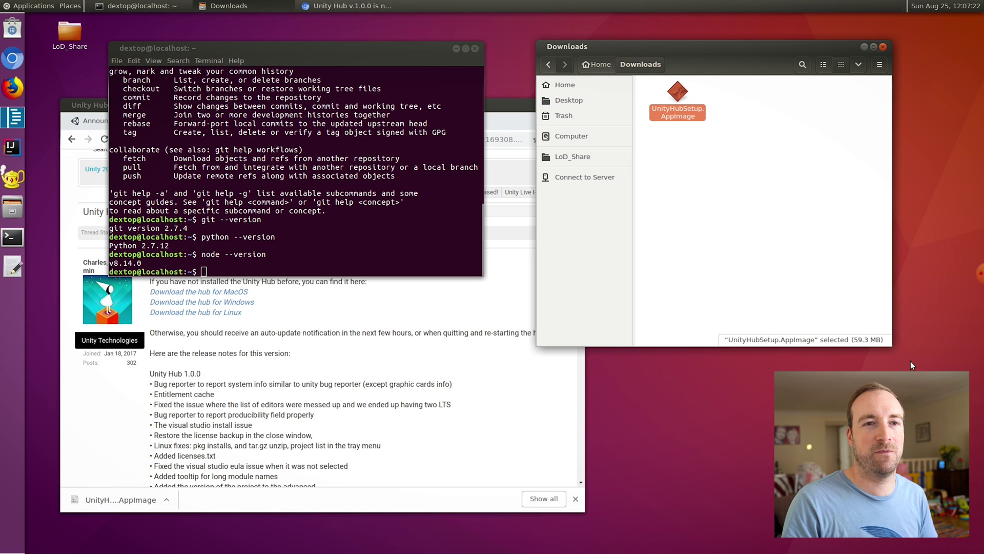
drag(892, 347, 925, 349)
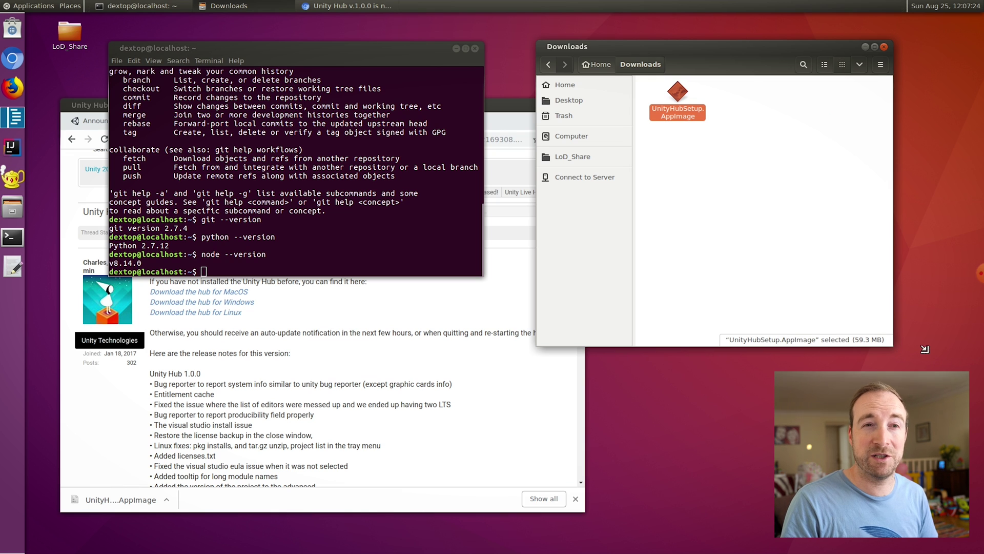
click(799, 169)
drag(767, 53, 769, 54)
Step: Print the terminal's working directory with pwd, change to Downloads, and list its files with ls
click(415, 276)
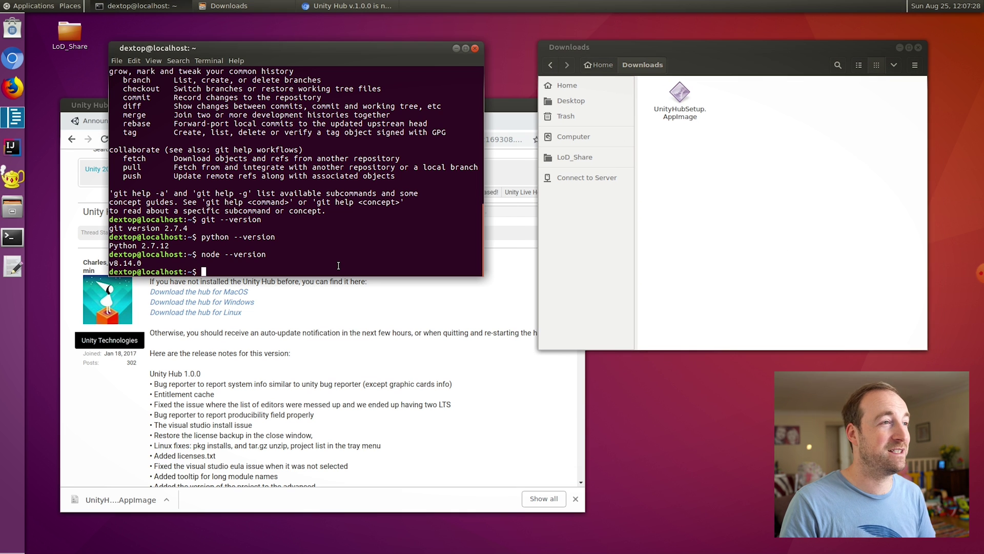
text(pwd)
key(Return)
text(cd Downl)
key(Tab)
key(Return)
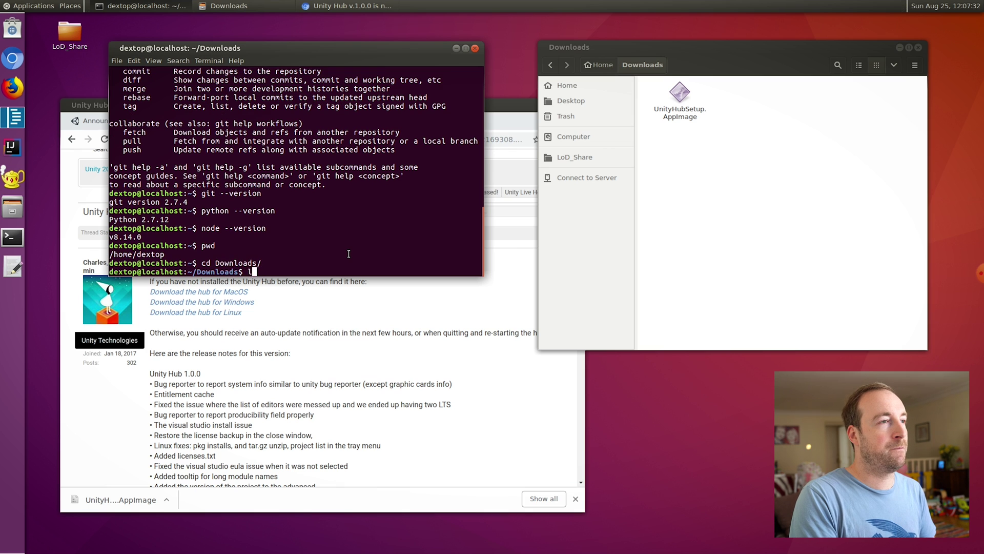
text(ls)
key(Return)
Step: Try to run ./UnityHubSetup.AppImage from the Downloads folder in the terminal
text(./UnityHub)
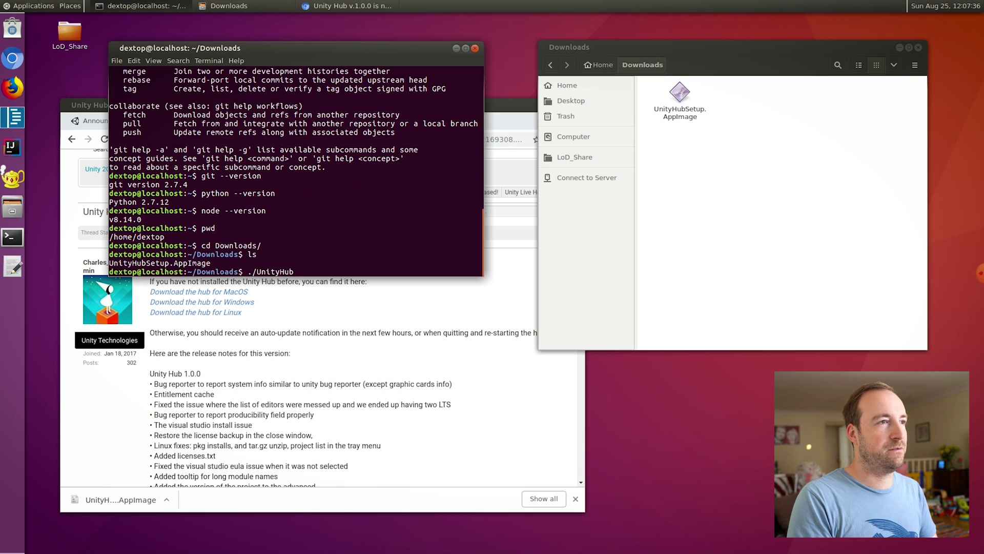
text(Set)
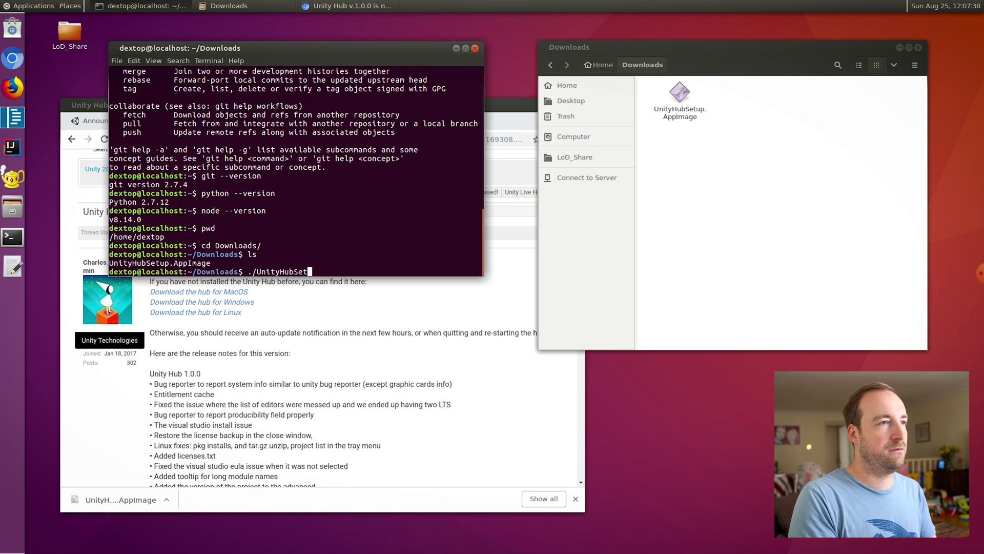
text(up.AppImage)
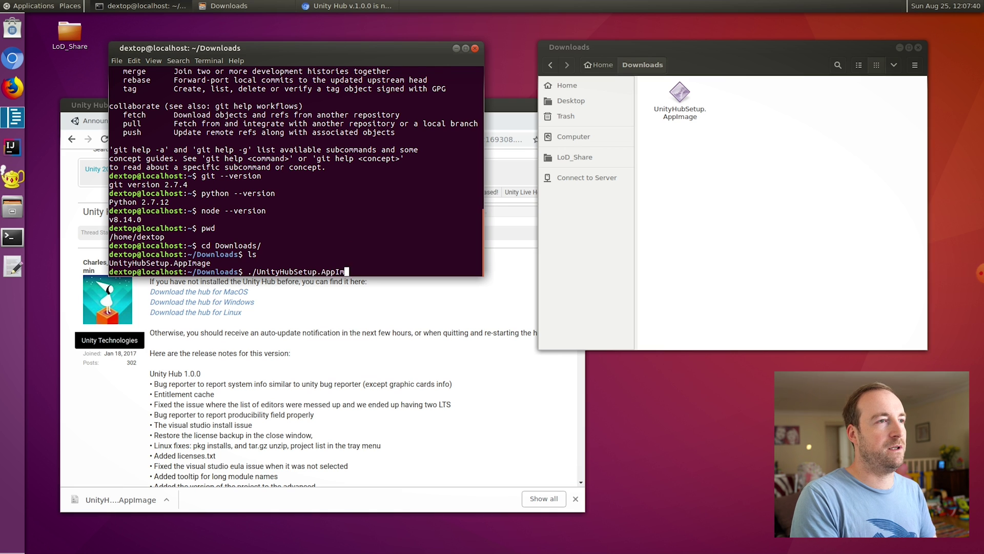
key(Return)
Step: Make UnityHubSetup.AppImage executable with chmod +x and try to run it again
text(chmod )
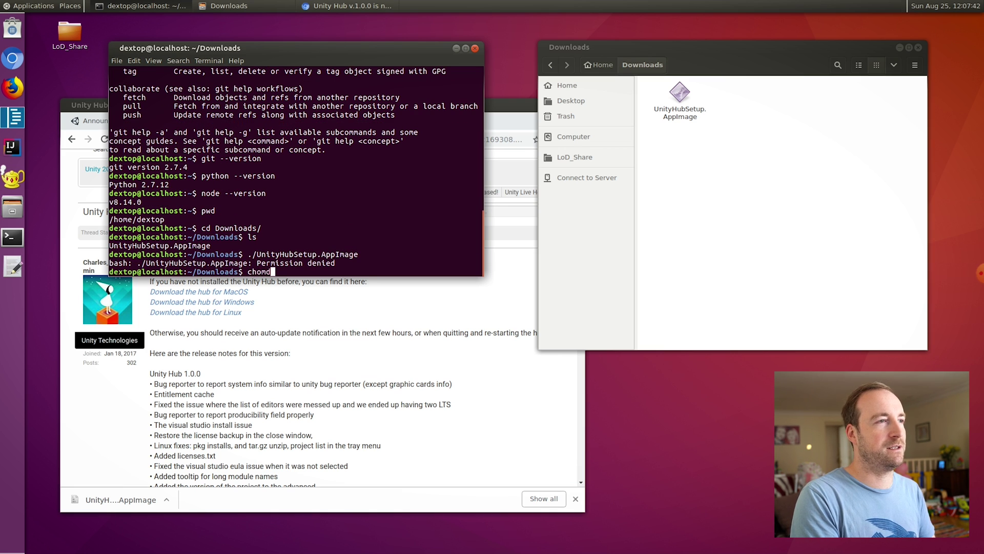
text(+x Unity)
key(Tab)
key(Return)
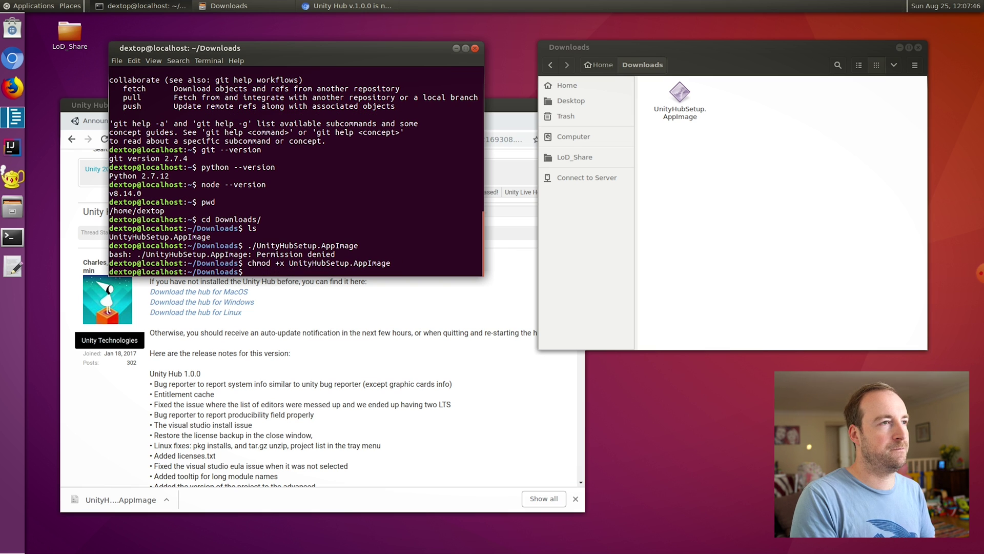
key(Up)
key(Up)
key(Return)
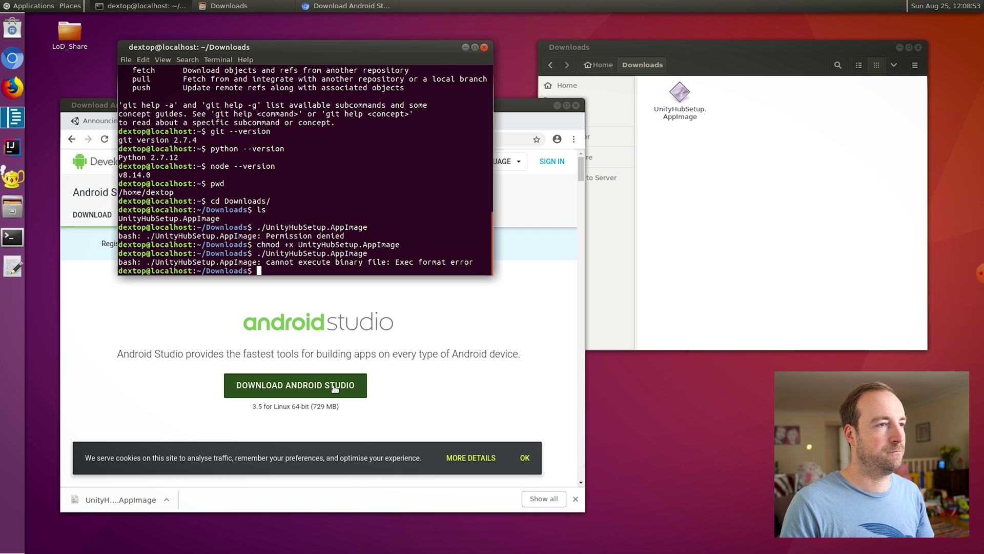
Step: Download Android Studio for Linux, accepting the cookie notice and the terms and conditions and declining the survey
click(334, 388)
click(524, 457)
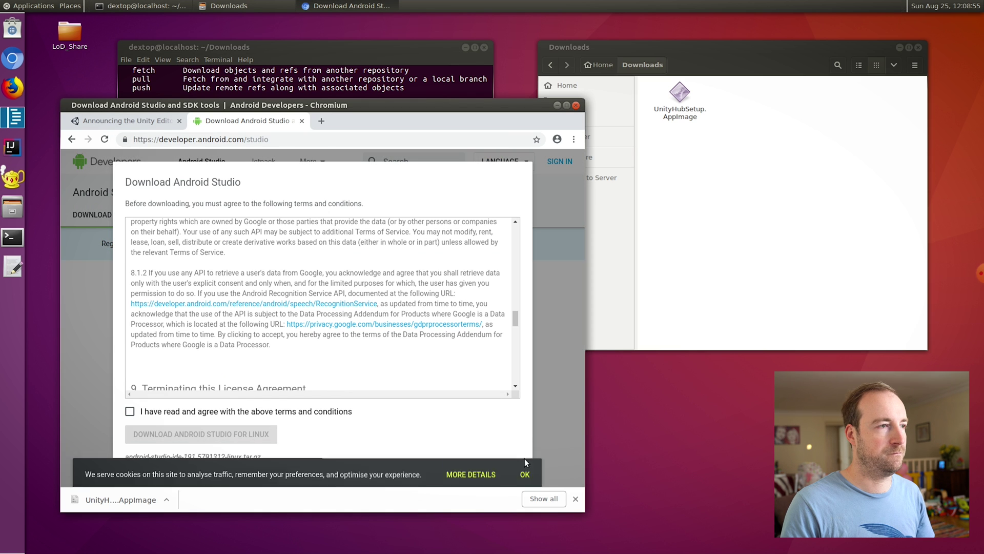
click(210, 413)
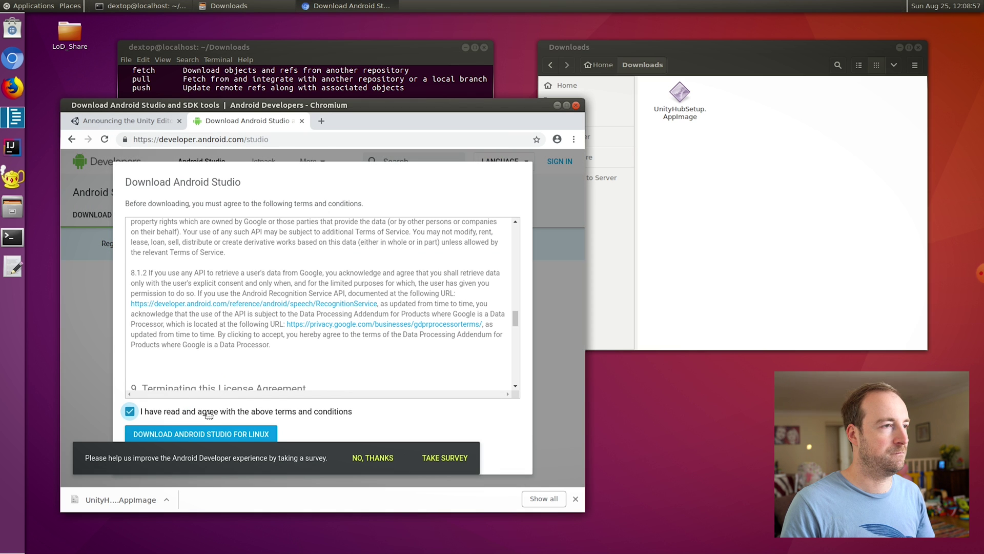
click(378, 459)
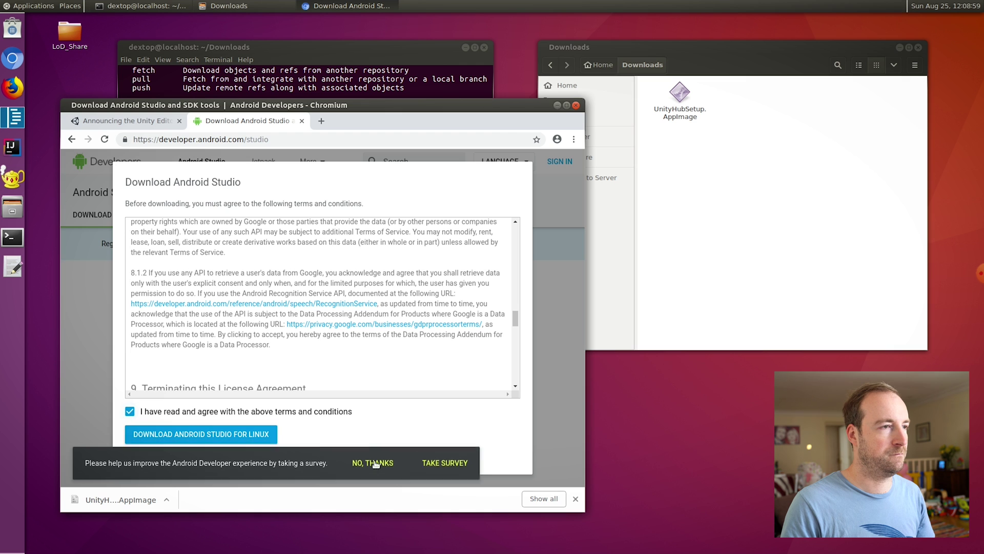
click(253, 440)
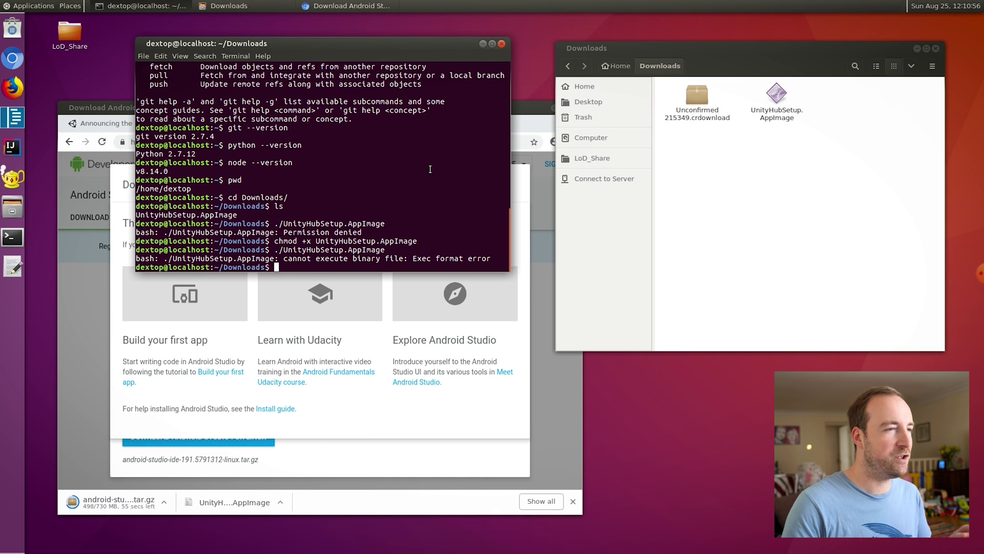
Step: Try the vlc command in the terminal and install the full package with sudo apt-get install vlc
text(vlc)
key(Return)
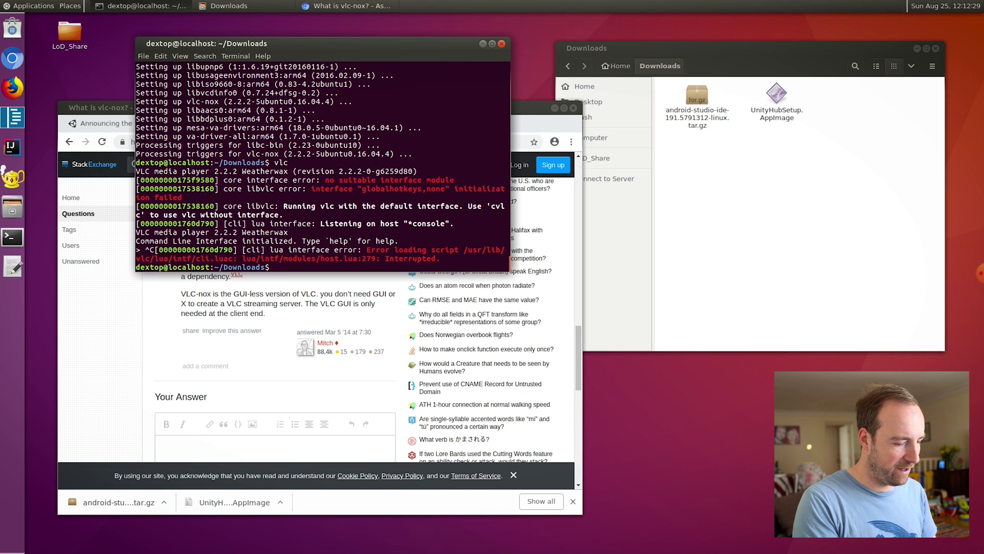
text(udo apt-get )
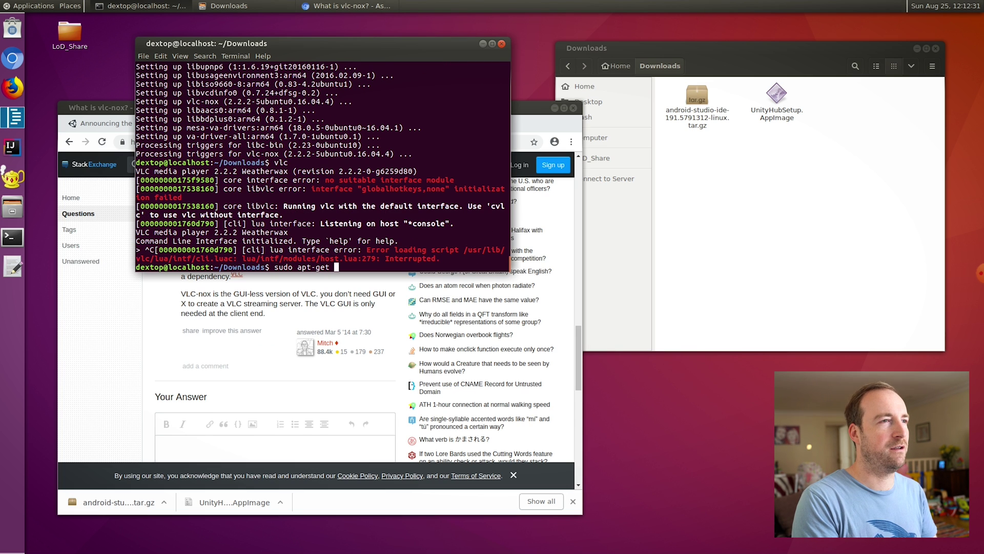
text(install vlc)
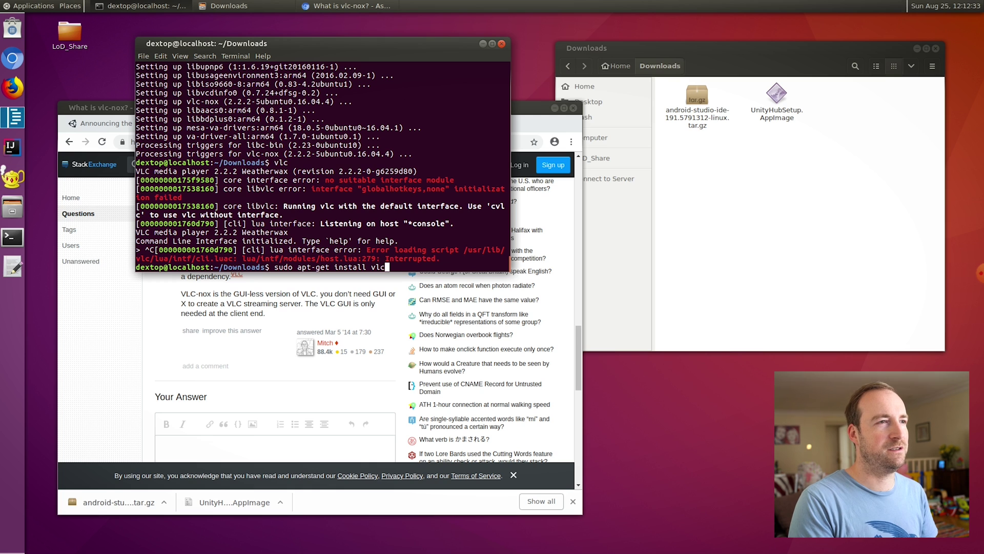
key(Tab)
key(Tab)
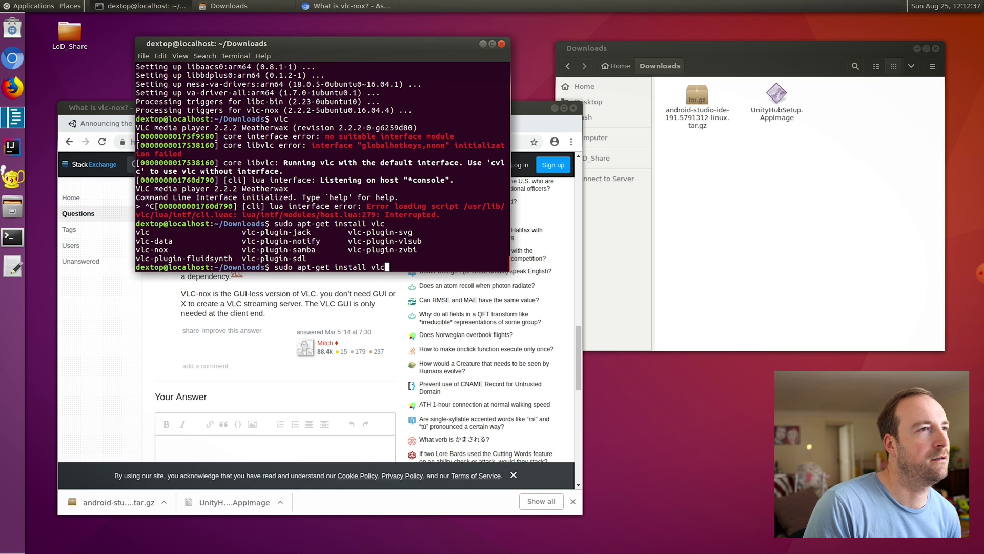
key(Return)
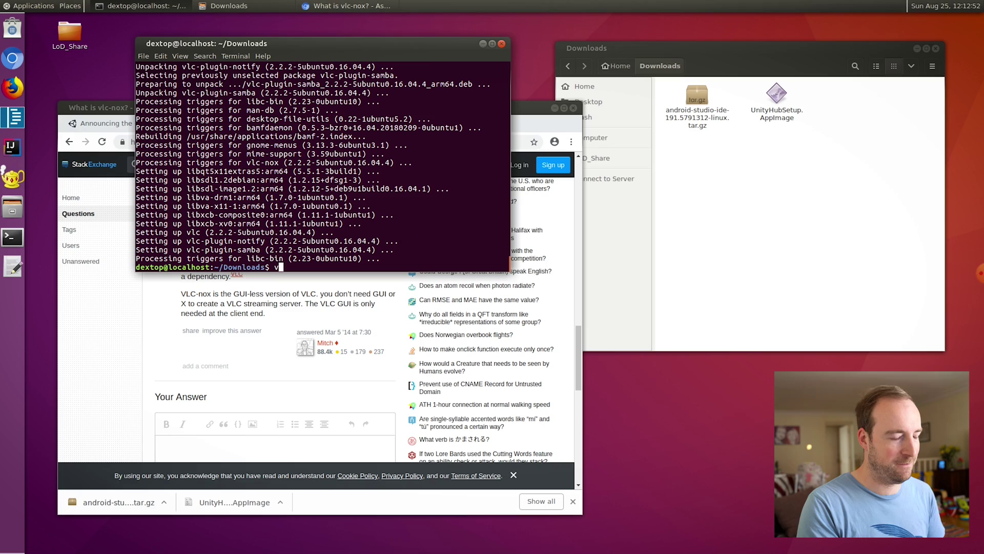
Step: Launch vlc from the terminal and try to move its Privacy and Network Access Policy dialog
text(lc)
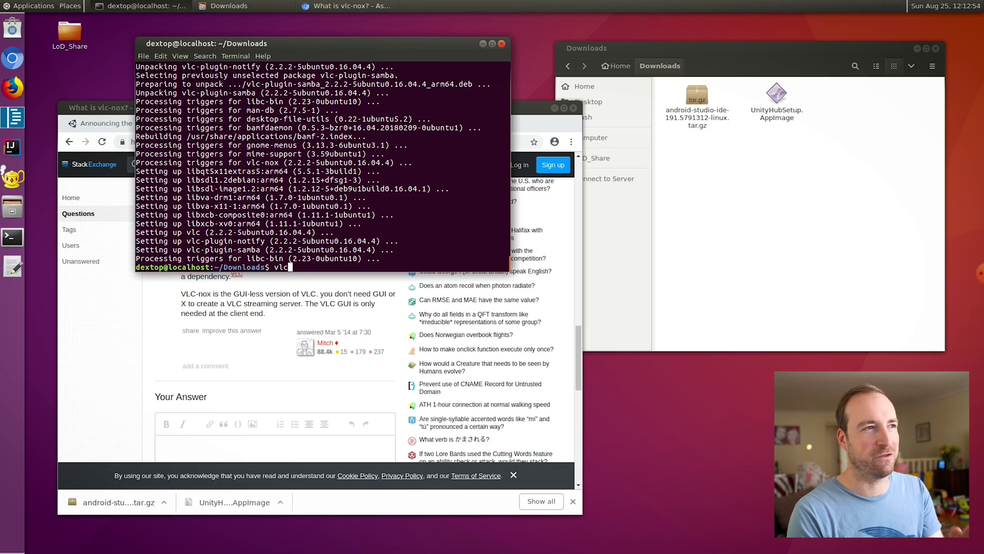
key(Return)
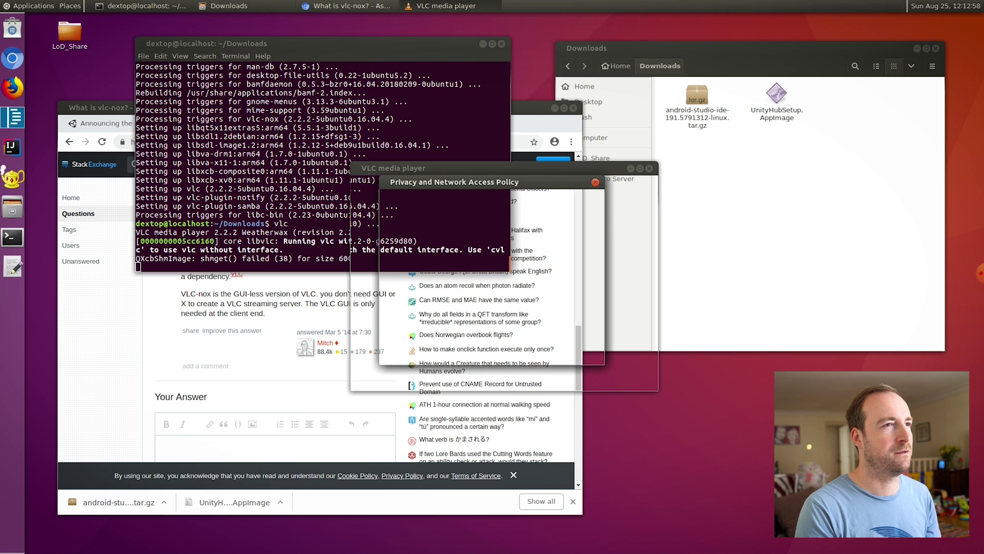
drag(487, 181, 586, 210)
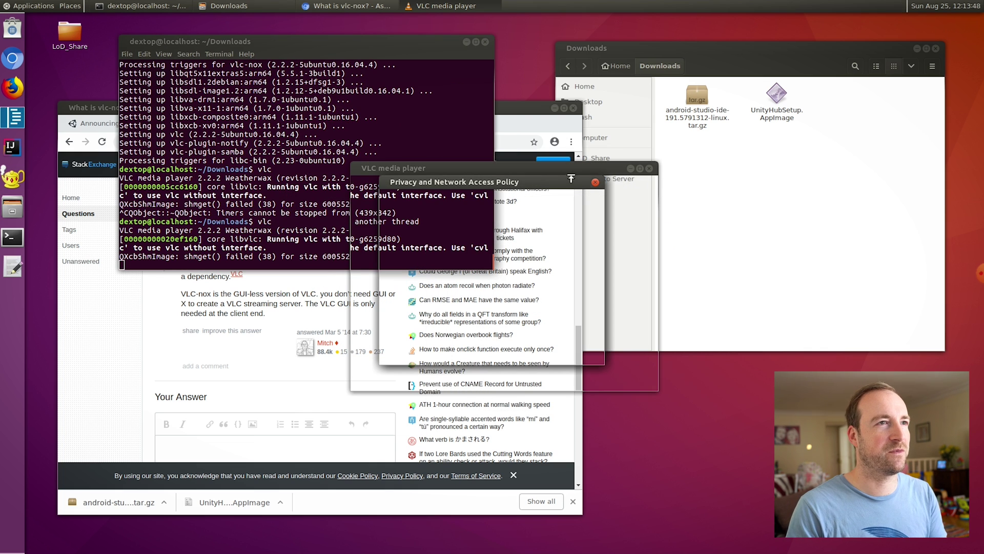
Step: Try to close the VLC media player window
right_click(460, 8)
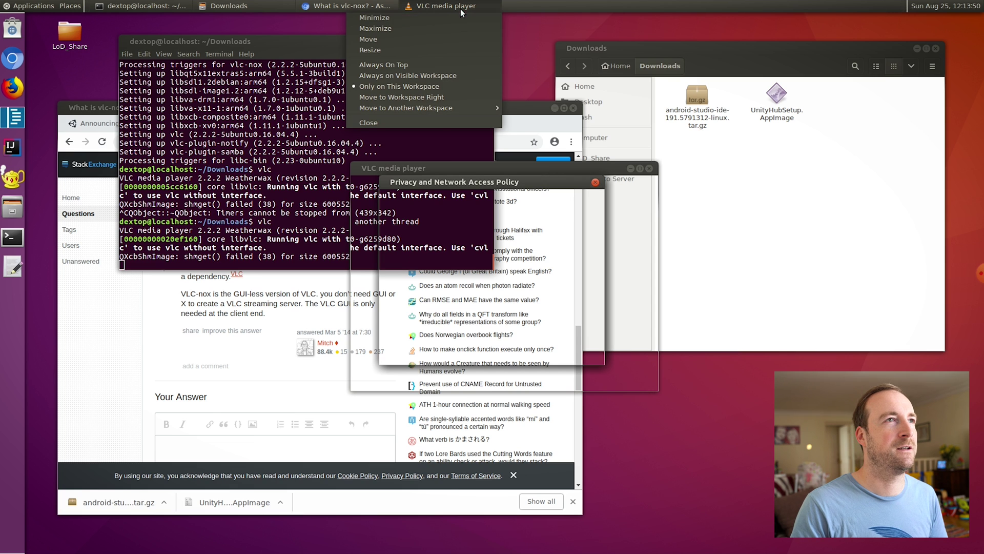
click(439, 123)
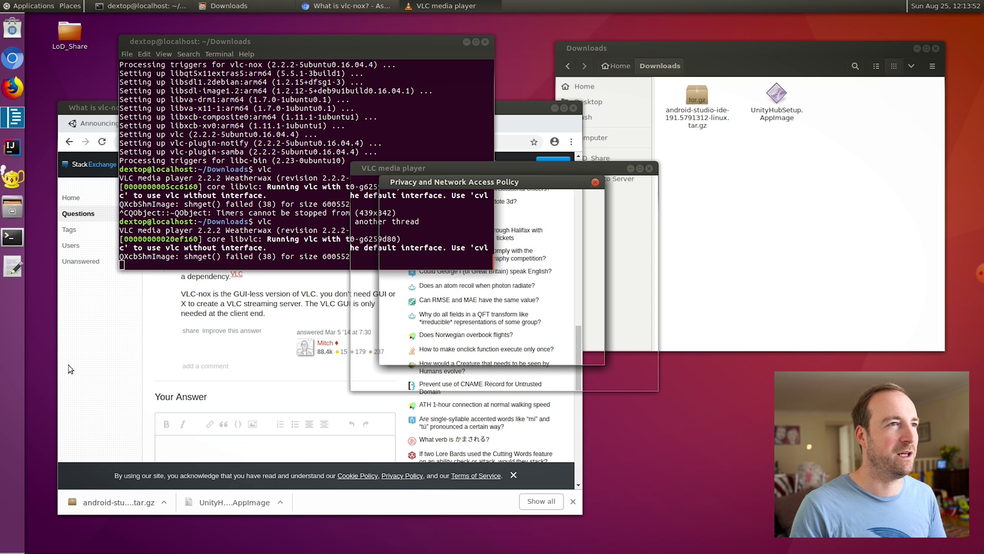
Step: Interrupt the running vlc command in the terminal and relaunch it as vlc --no-qt-privacy-ask
click(336, 73)
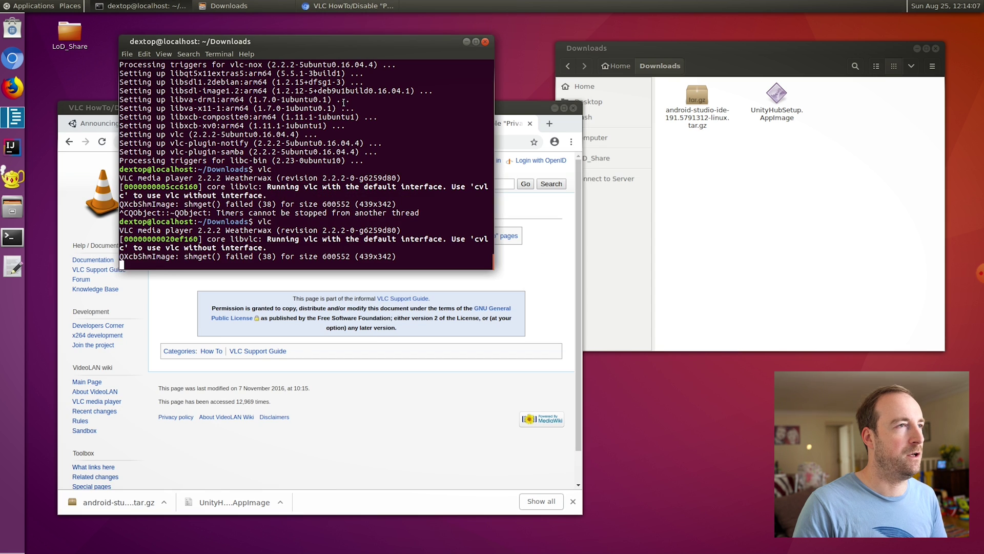
drag(340, 47, 557, 64)
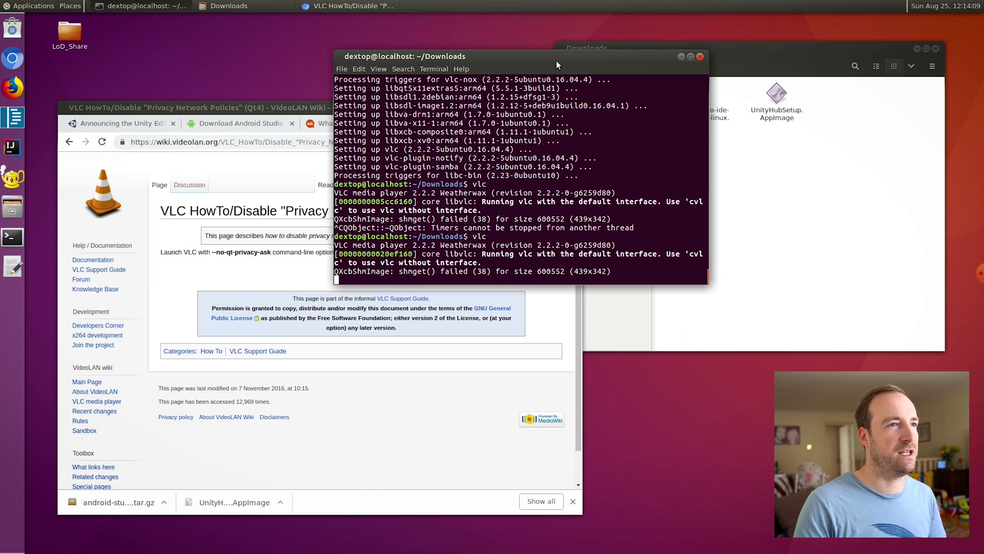
key(ctrl+c)
text(vlc)
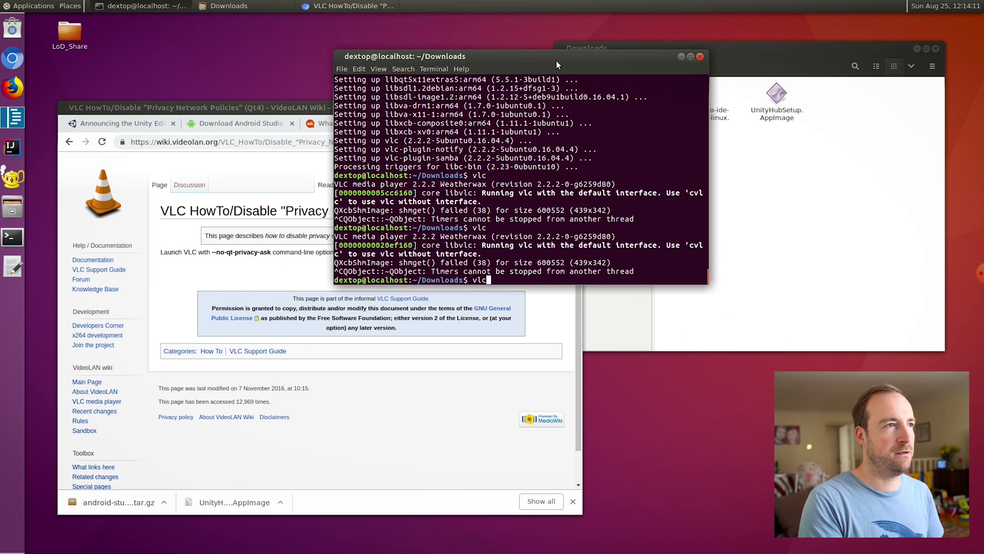
text( --no-qt-privacy-a)
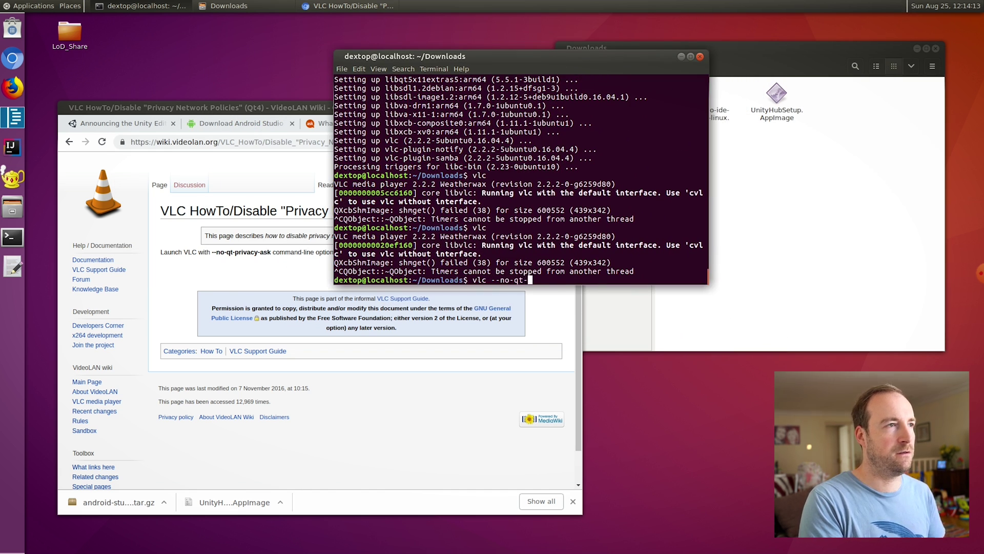
text(sk)
key(Return)
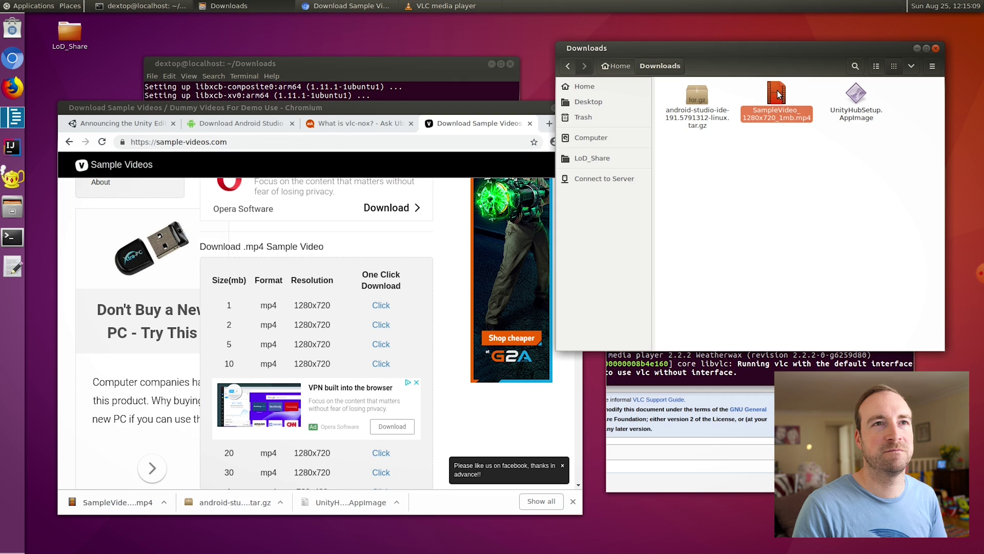
Step: Open SampleVideo_1280x720_1mb.mp4 from the Downloads folder and force VLC media player to quit
click(771, 397)
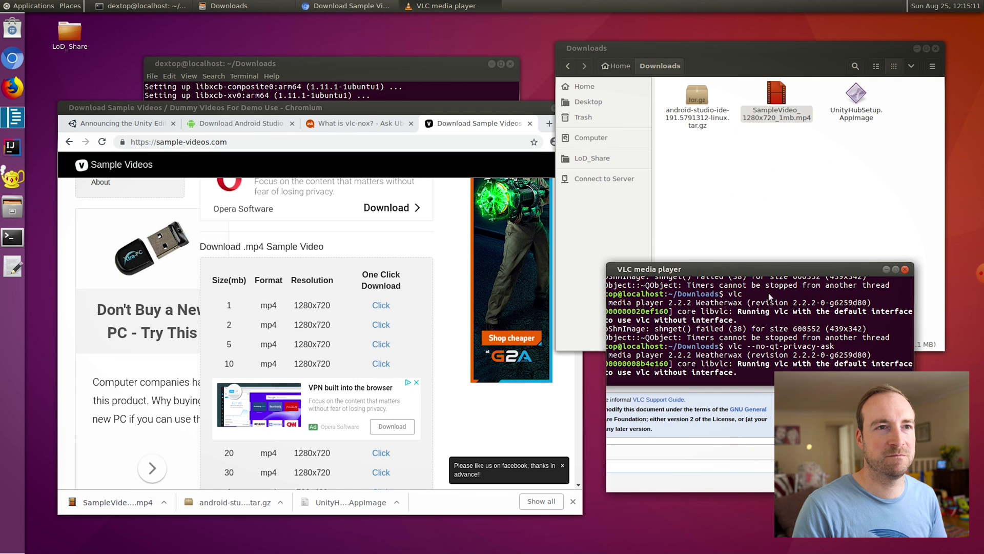
double_click(773, 110)
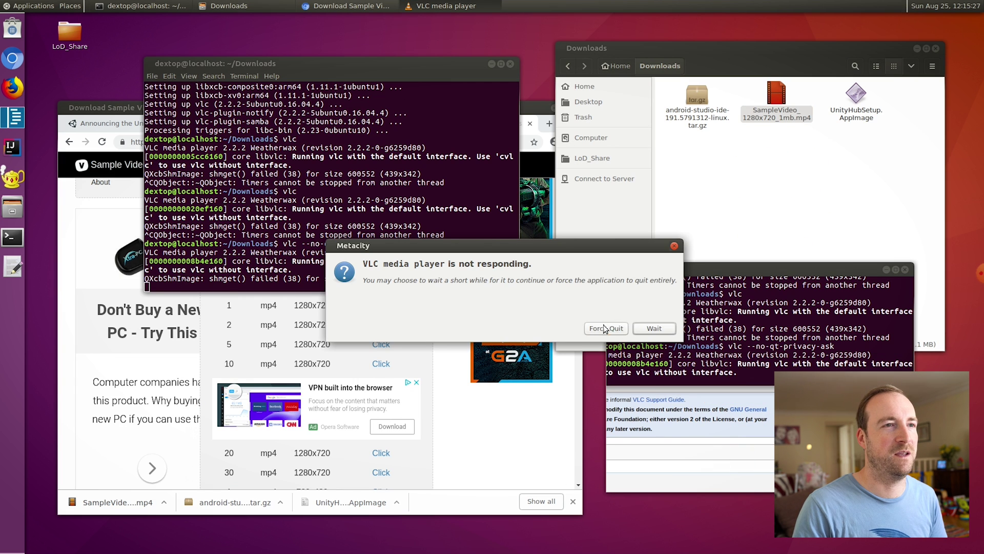
click(606, 329)
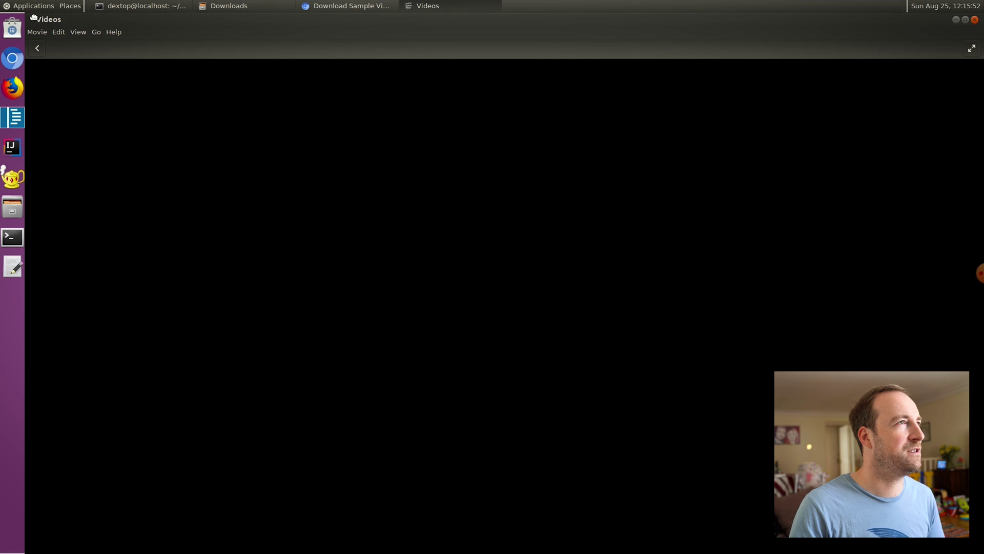
Step: Restore the maximized Videos player to a smaller window, test toggling the sample video's playback, and close the player
drag(82, 21, 637, 214)
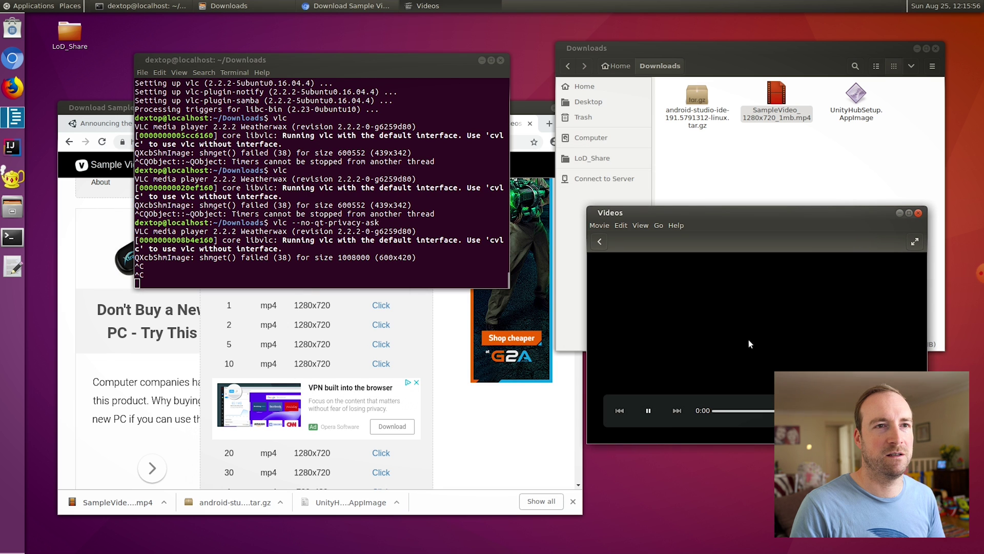
click(648, 411)
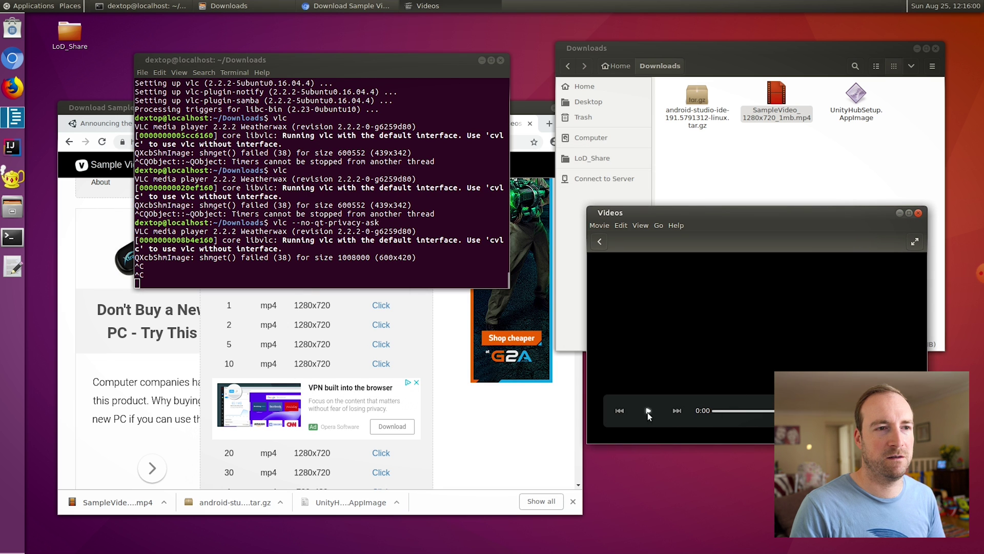
drag(757, 222, 762, 218)
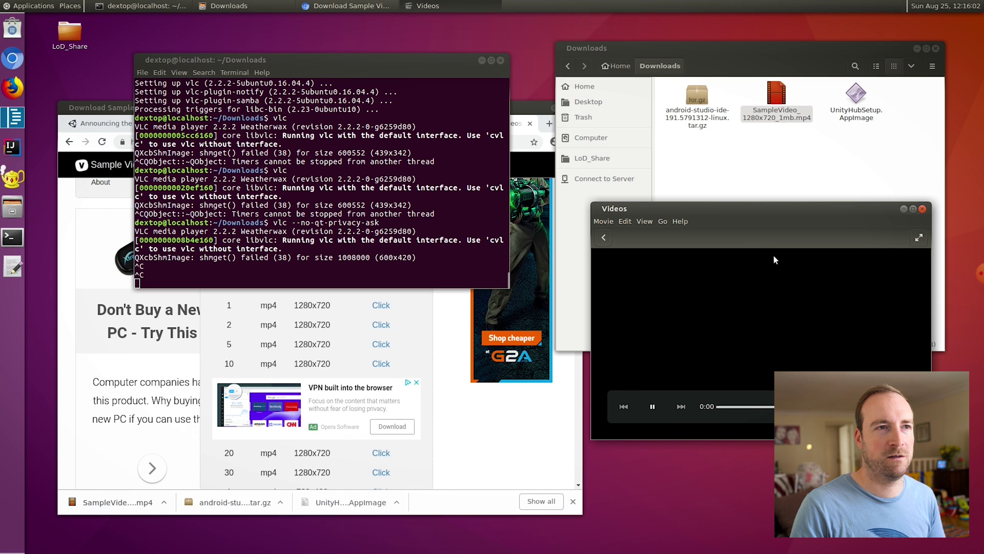
click(923, 210)
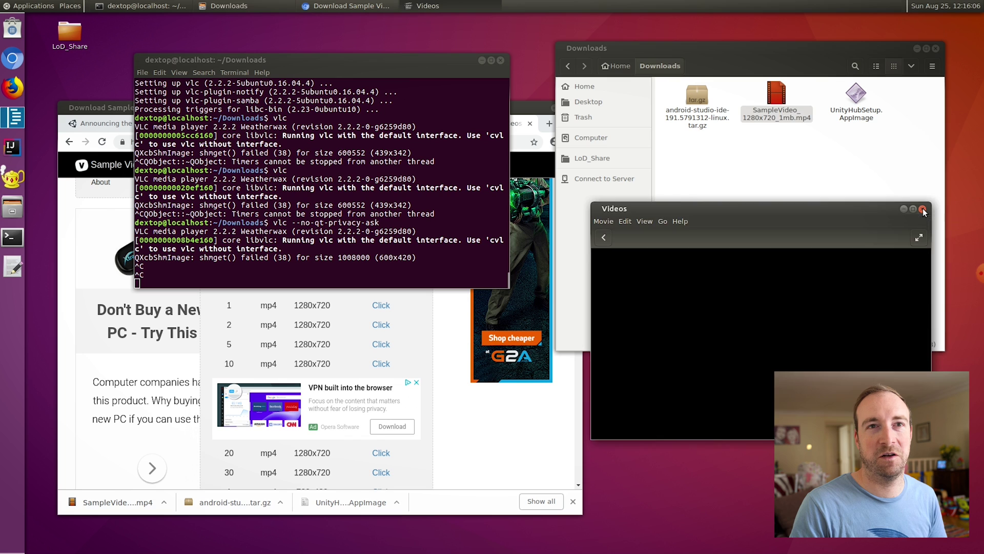
click(800, 226)
Step: Interrupt the vlc command still running in the terminal and shift the terminal window slightly
click(329, 218)
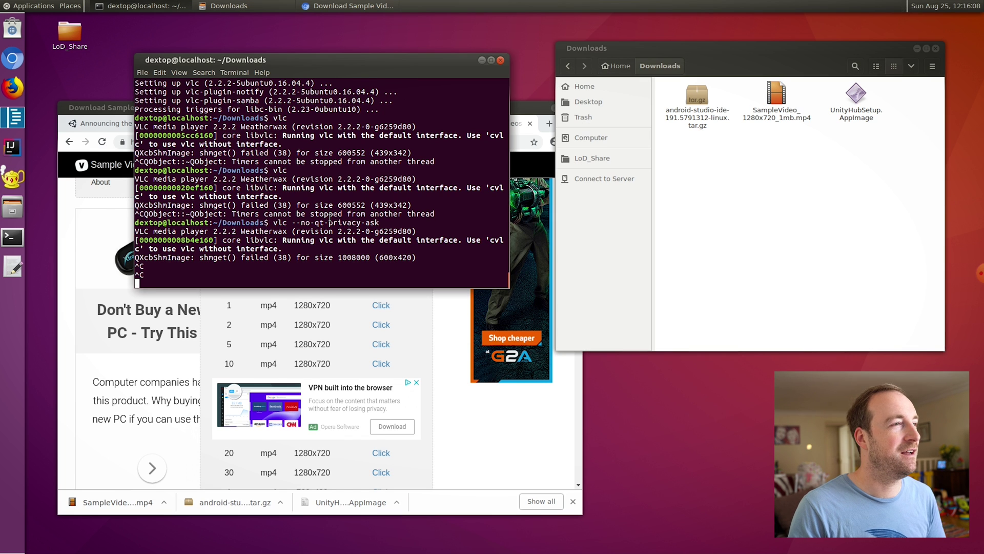
key(ctrl+c)
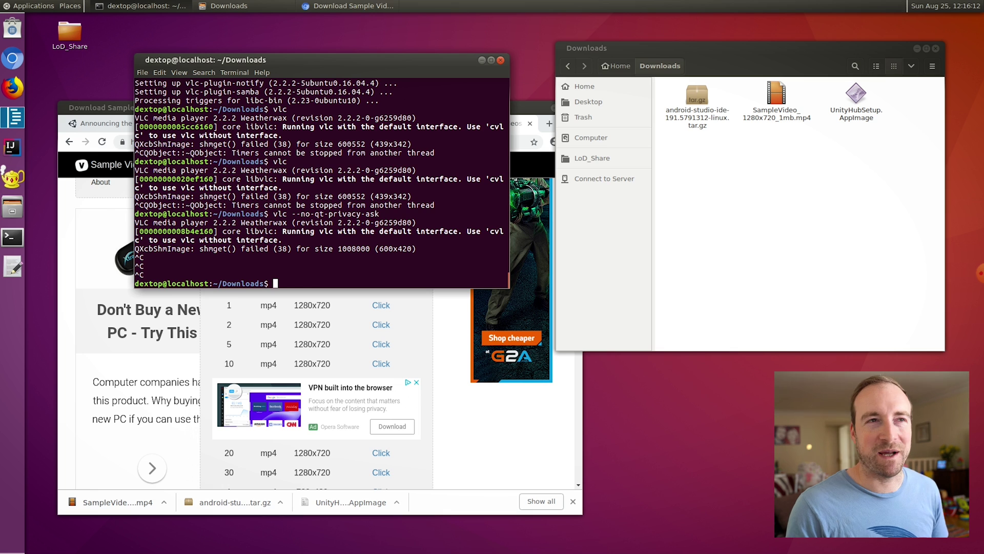
drag(416, 64, 408, 63)
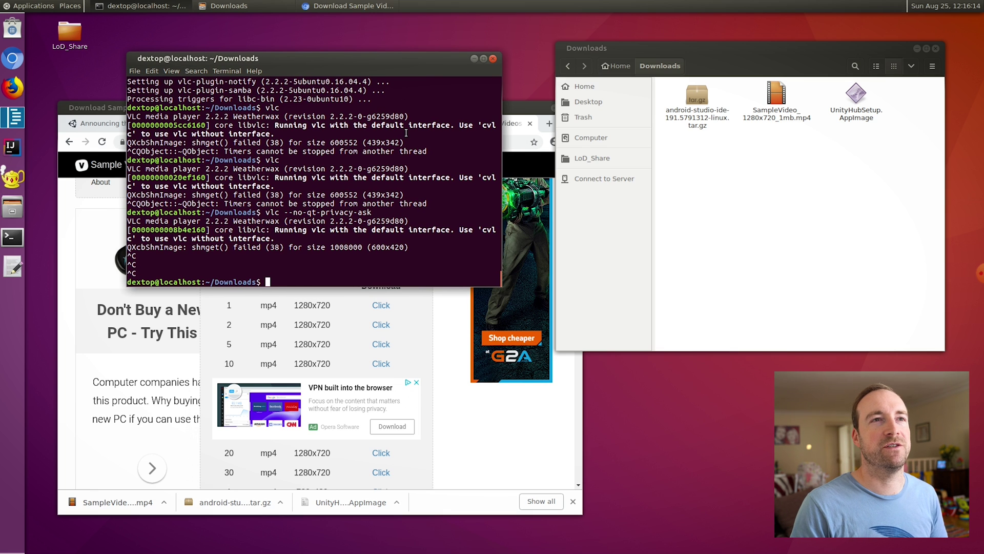
Step: Start extracting the android-studio-ide-191.5791312-linux.tar.gz archive in the Downloads folder
click(700, 104)
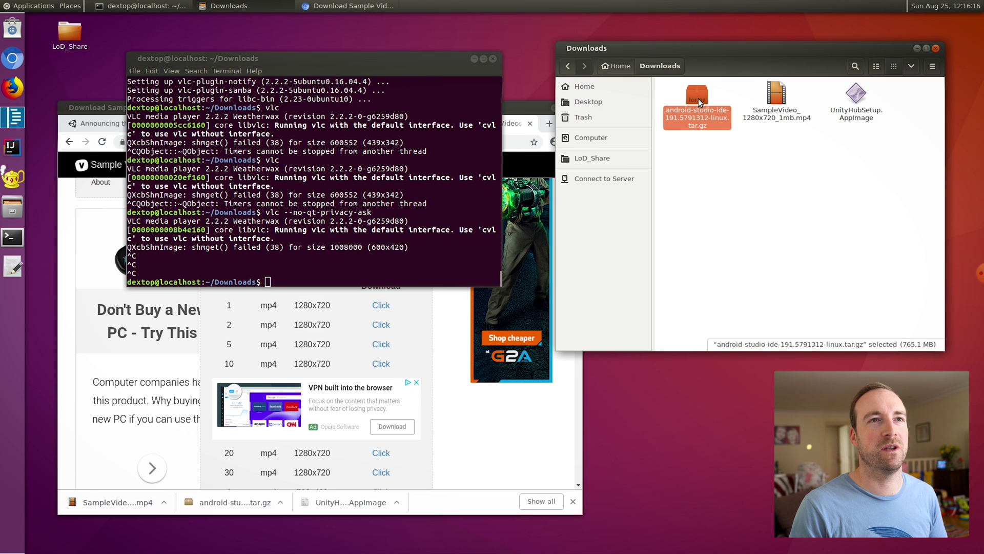
right_click(701, 102)
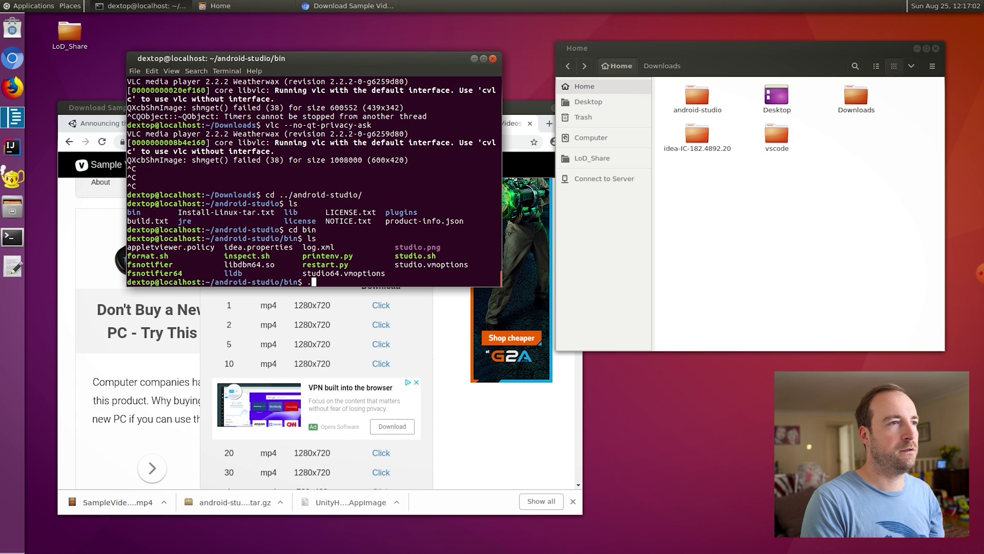
Step: Launch Android Studio with ./studio.sh from the android-studio/bin directory, choosing not to import settings
text(./studio.sh)
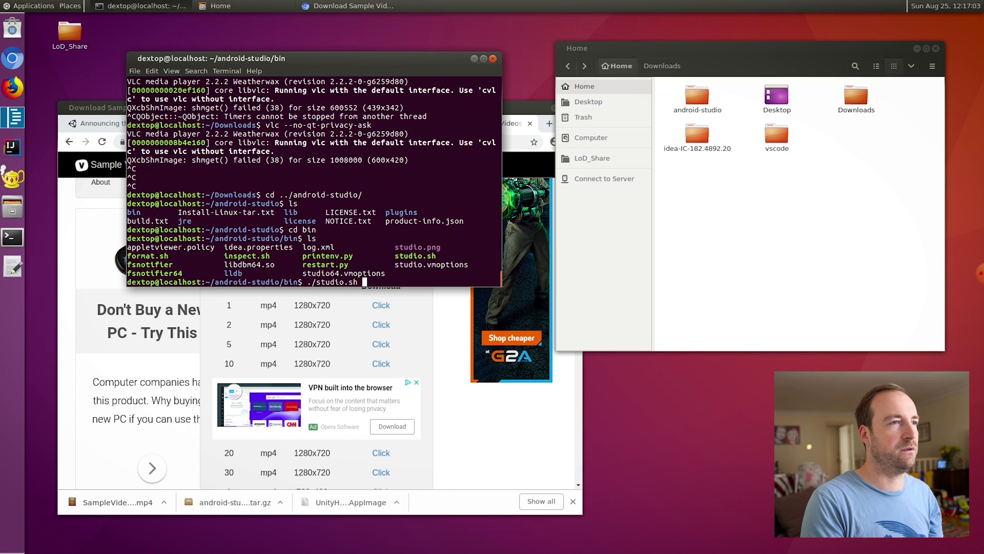
key(Return)
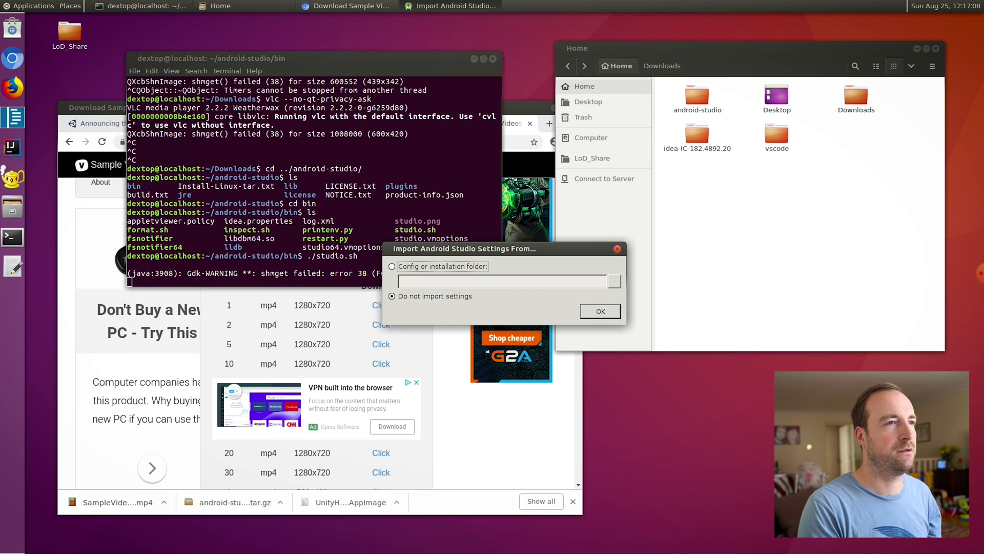
click(600, 311)
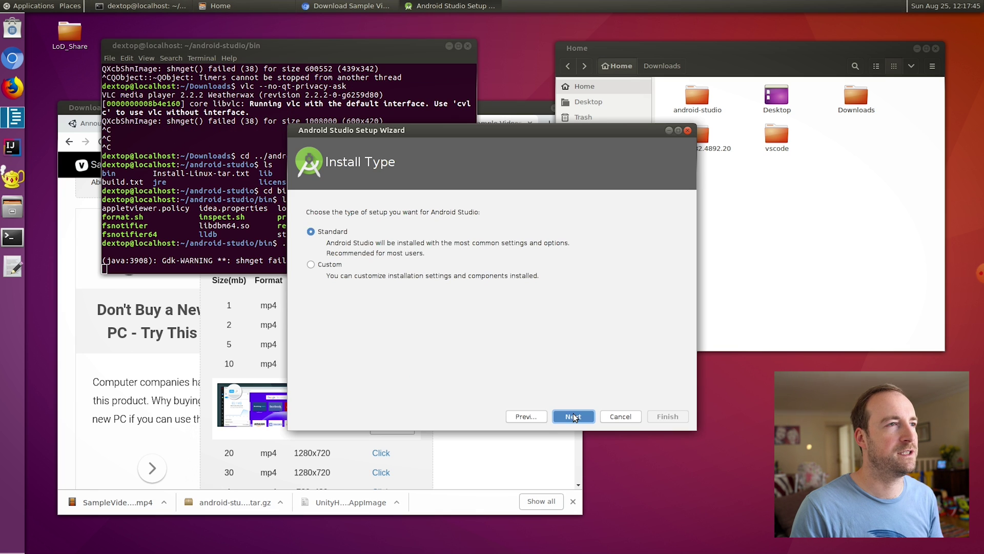
Step: Choose the Standard install type and Darcula theme in the Android Studio Setup Wizard, and cancel the wizard at Verify Settings
click(573, 416)
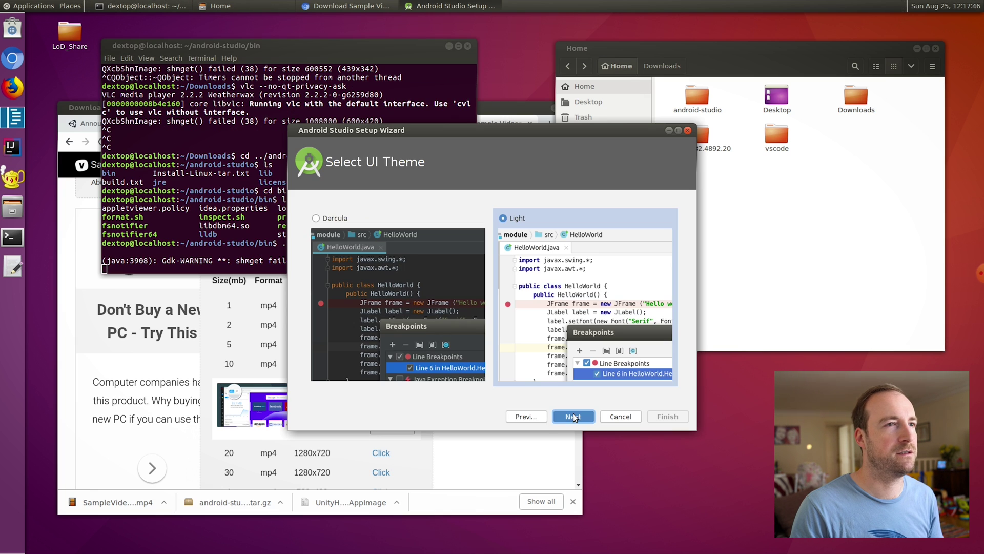
click(338, 226)
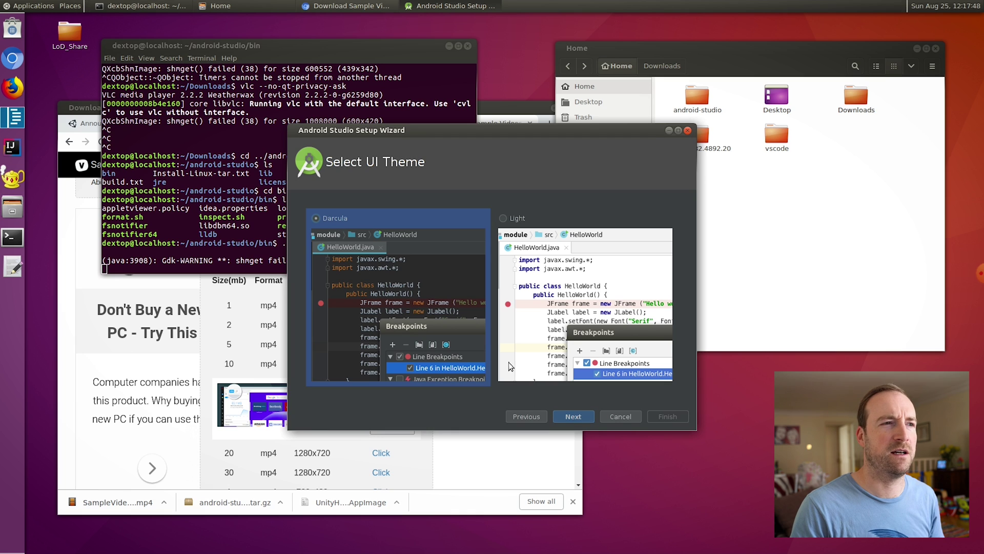
click(577, 417)
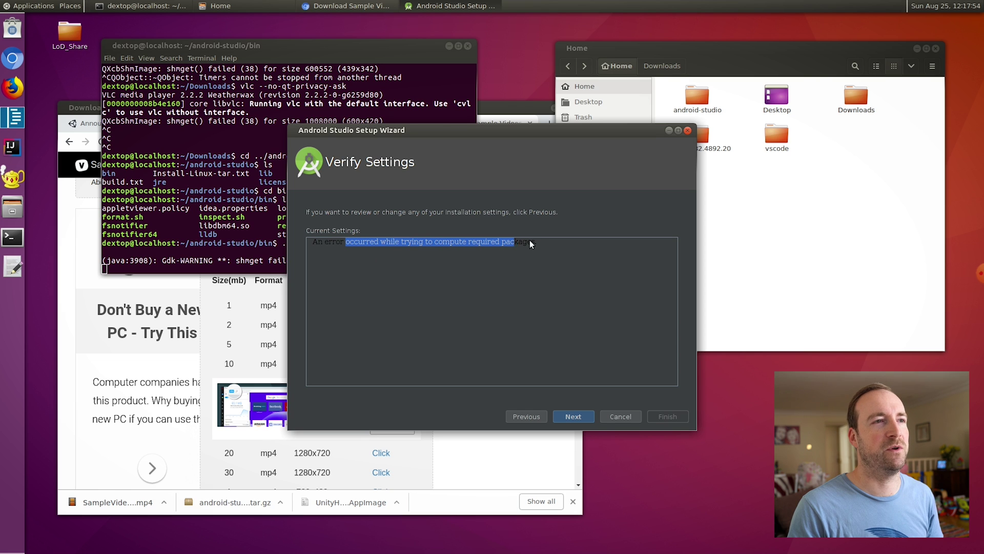
click(548, 244)
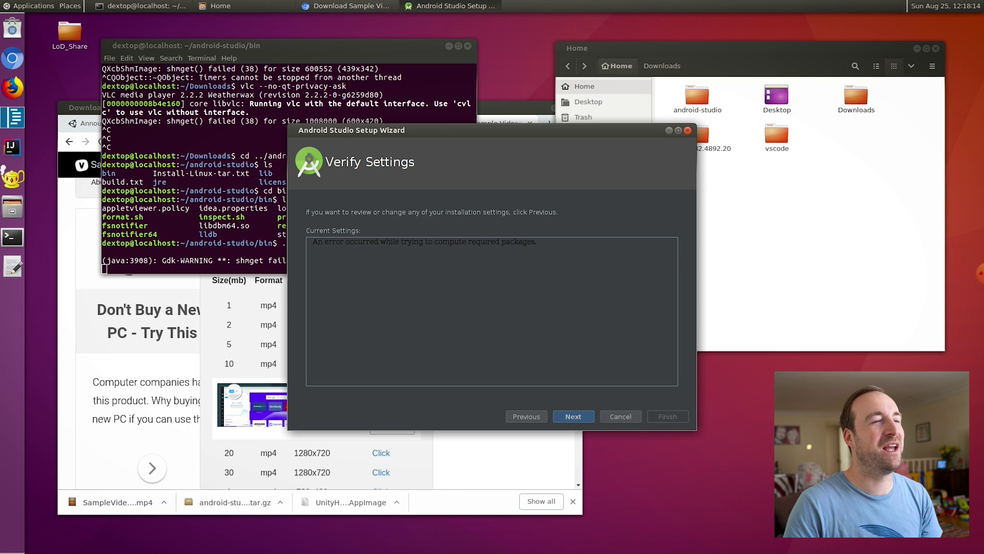
click(623, 417)
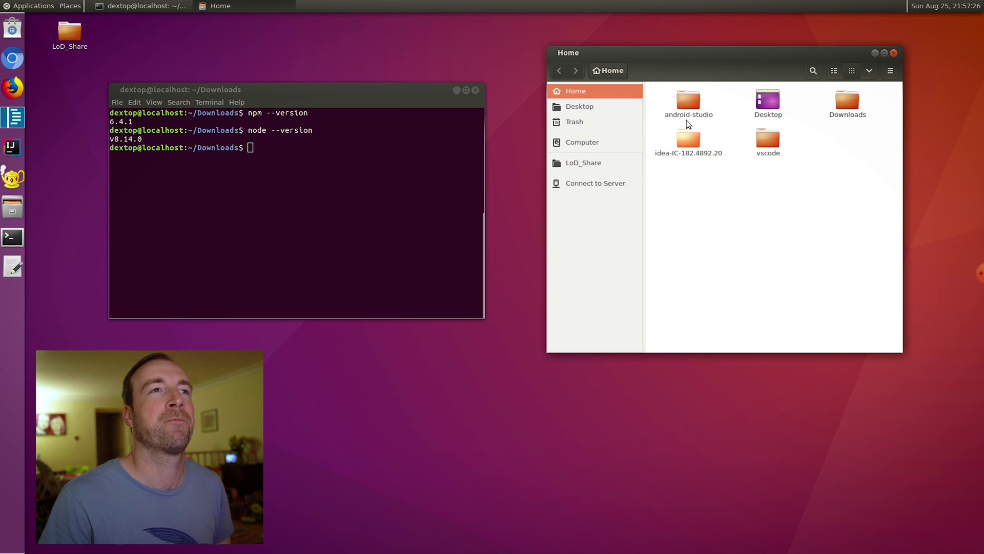
Step: Create a new folder named SampleNodeApp in the Home folder
right_click(731, 207)
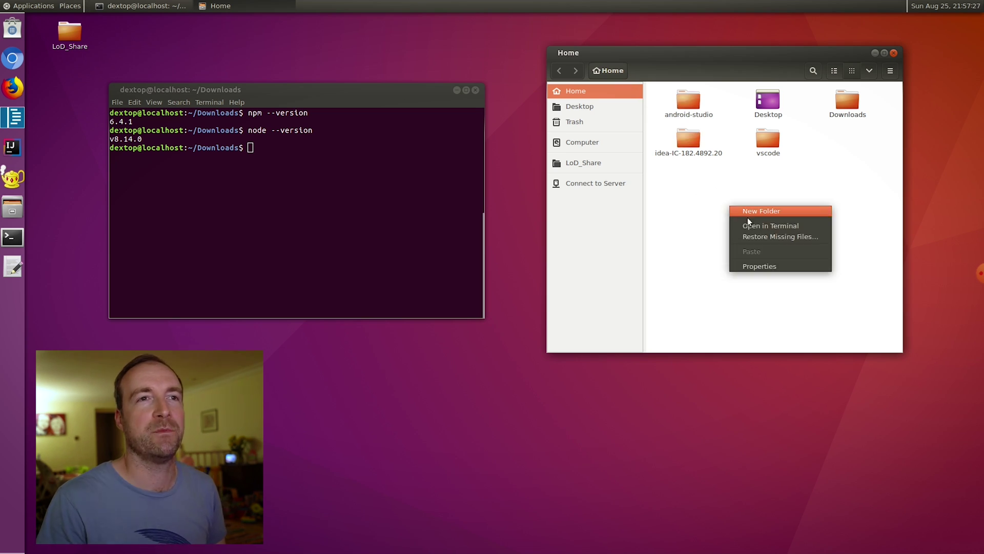
click(760, 211)
text(SampleN)
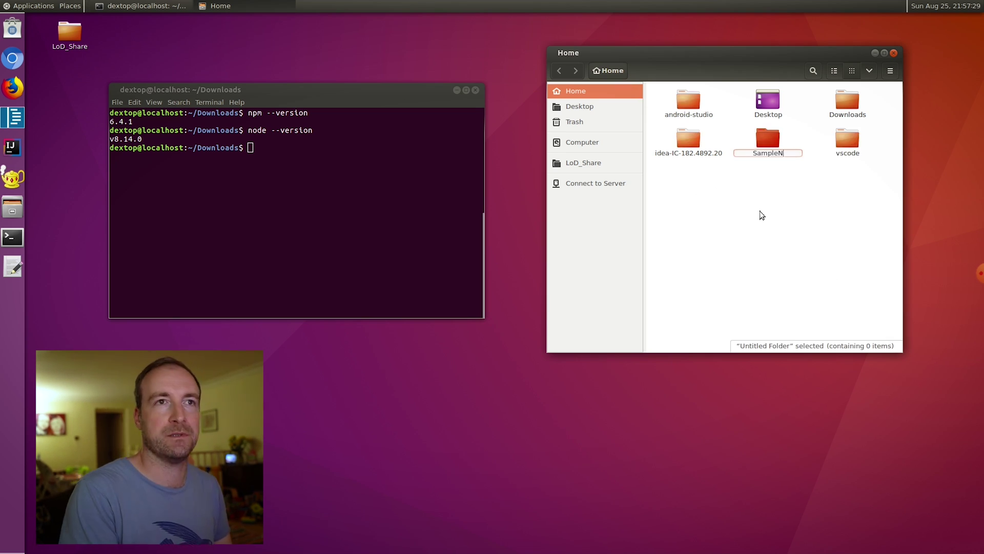
text(odeApp)
key(Return)
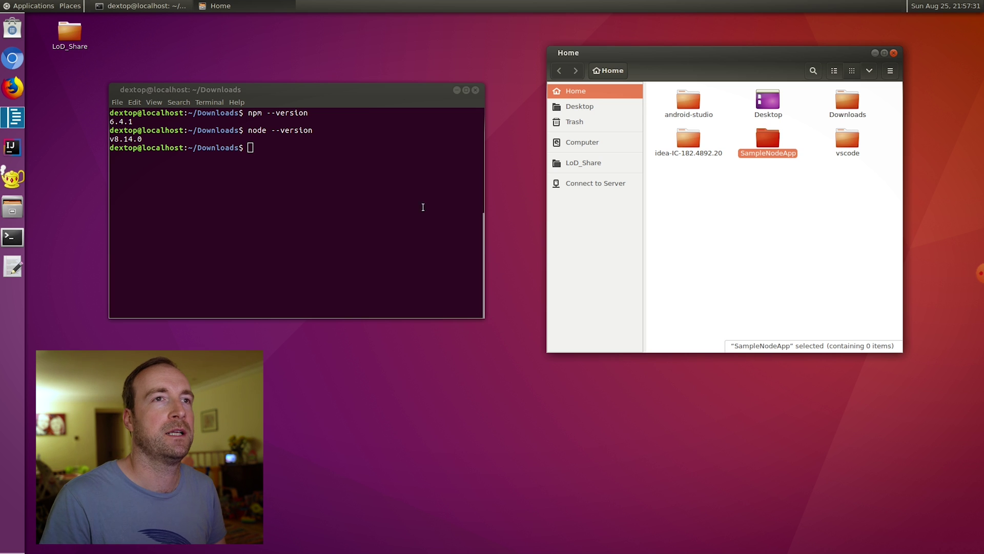
Step: Change the terminal's working directory from Downloads to ~/SampleNodeApp and list its contents with ls
click(387, 214)
text(cd Sma)
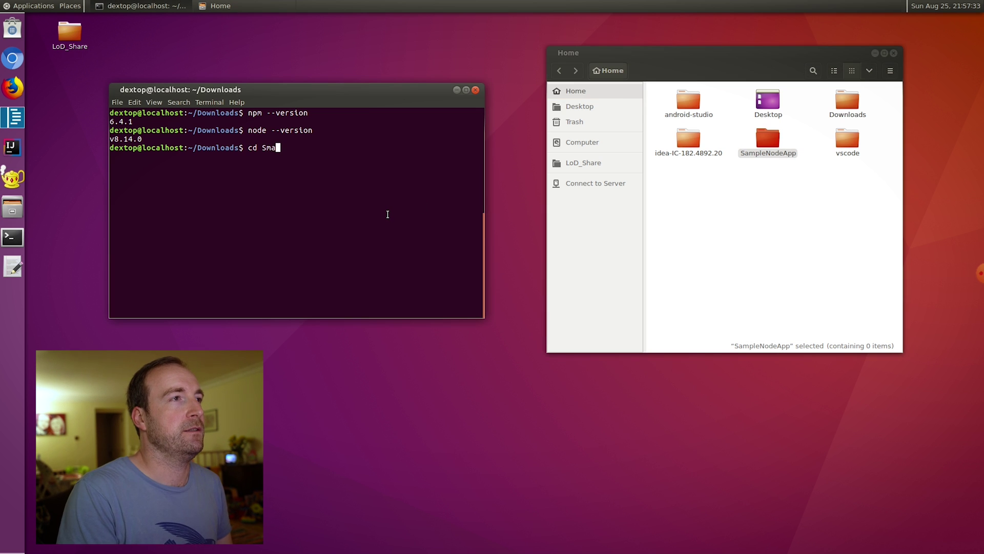
key(BackSpace)
key(BackSpace)
text(ample)
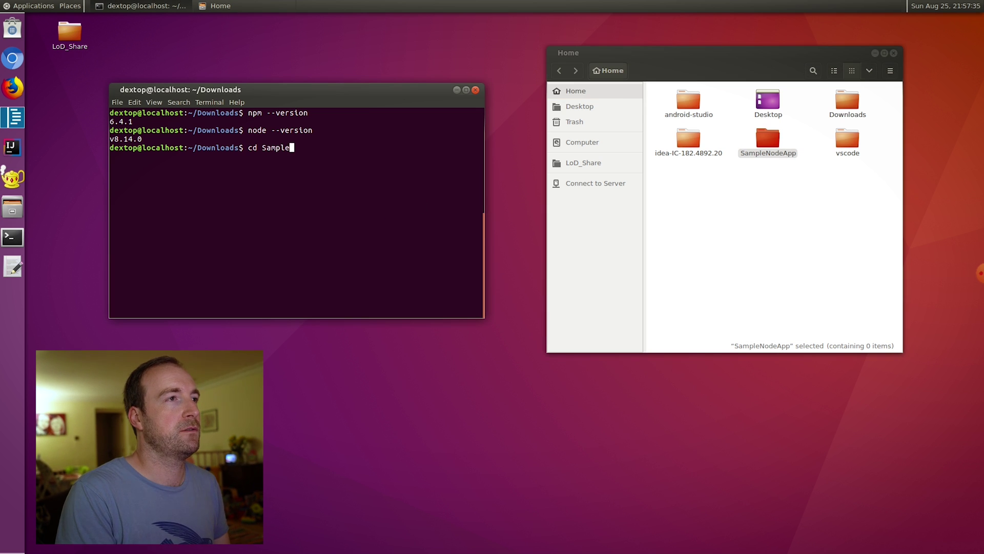
key(BackSpace)
key(BackSpace)
key(BackSpace)
key(BackSpace)
key(BackSpace)
text(..)
key(Return)
text(cd SampleNodeApp/)
key(Return)
text(ls)
key(Return)
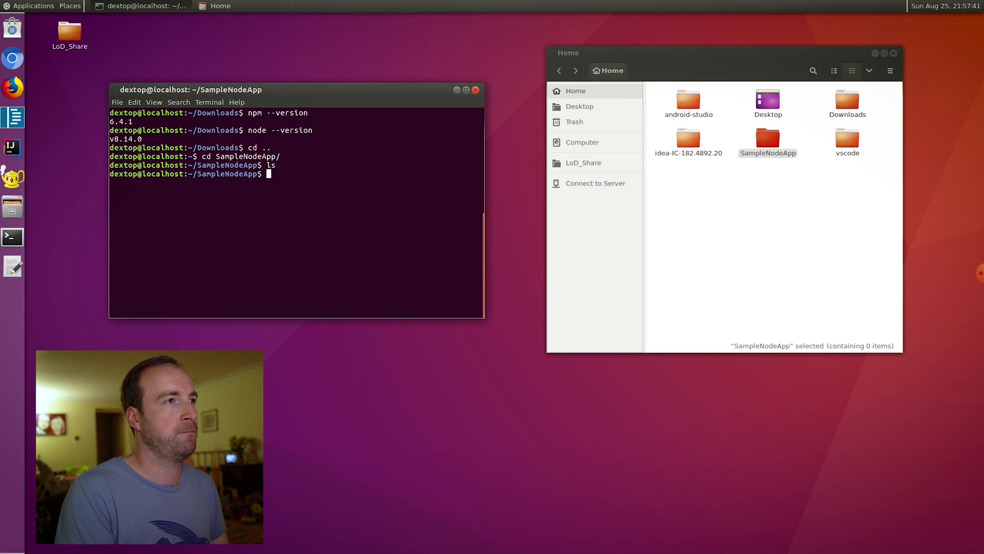
Step: Create SampleApp.js in the SampleNodeApp folder with touch and open the file with gedit
text(touch )
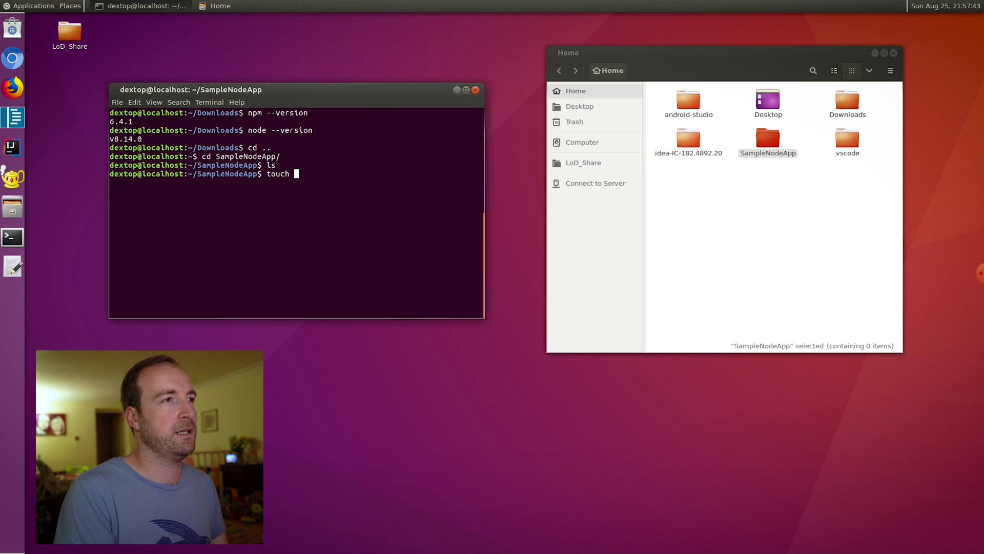
text(SampleApp.js)
key(Return)
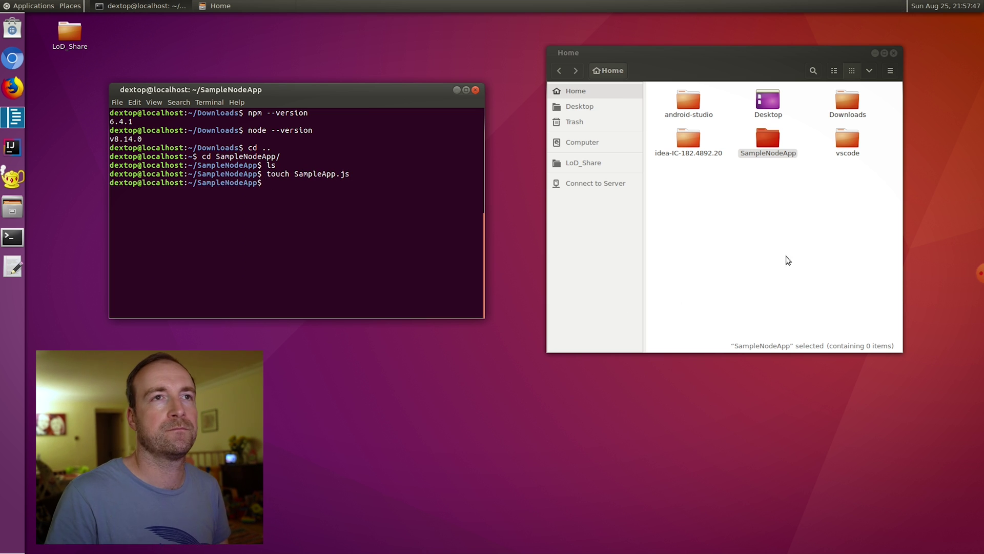
double_click(767, 139)
right_click(685, 103)
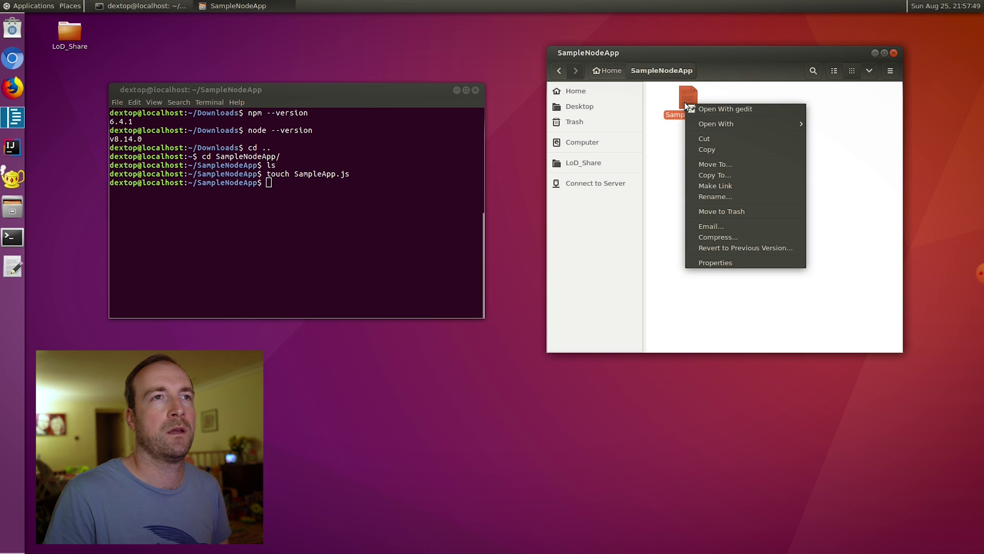
click(720, 110)
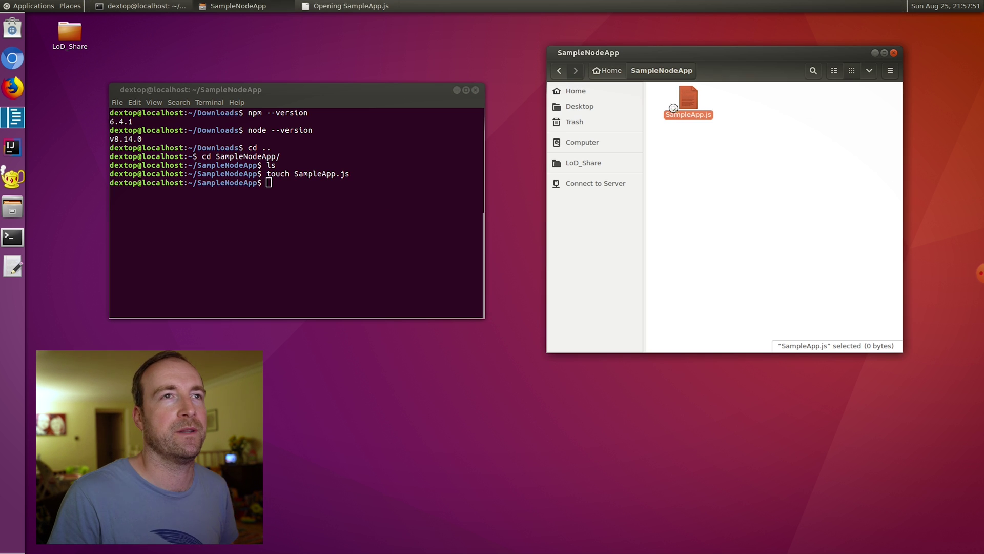
Step: Write console.log("Hello, world!"); in SampleApp.js and save the file, keeping the terminal and editor windows side by side
drag(255, 23, 732, 172)
drag(314, 101, 290, 101)
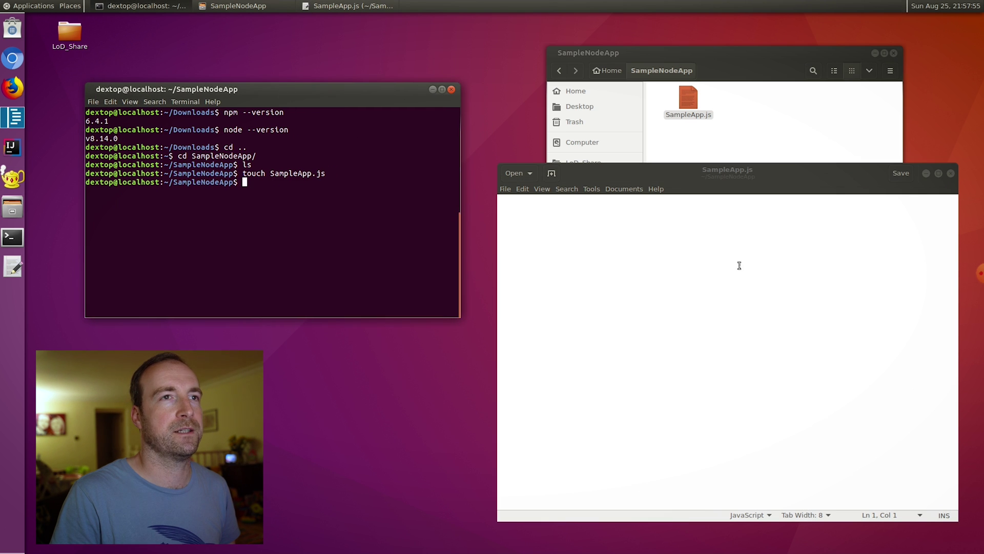
click(830, 282)
text(console.log)
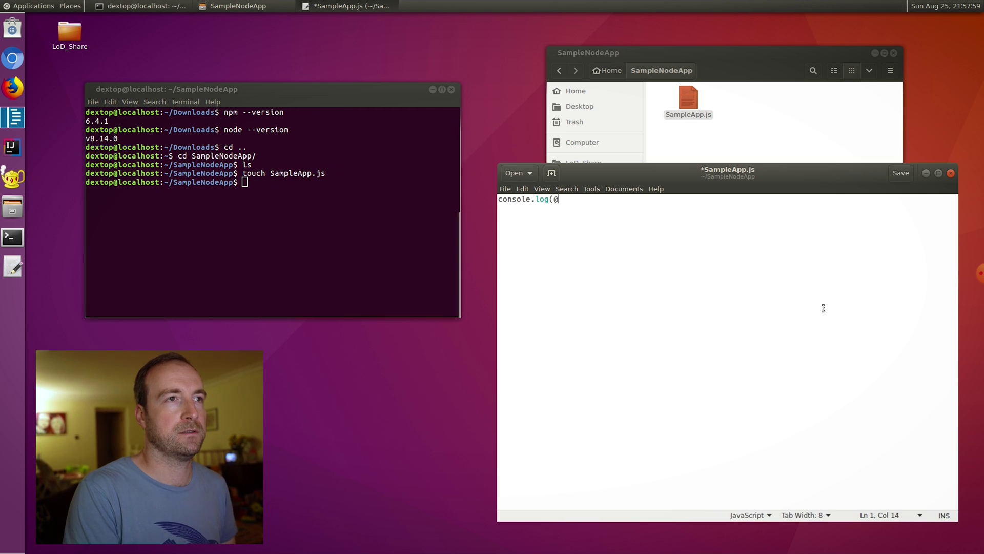
text(("Hello, world!");)
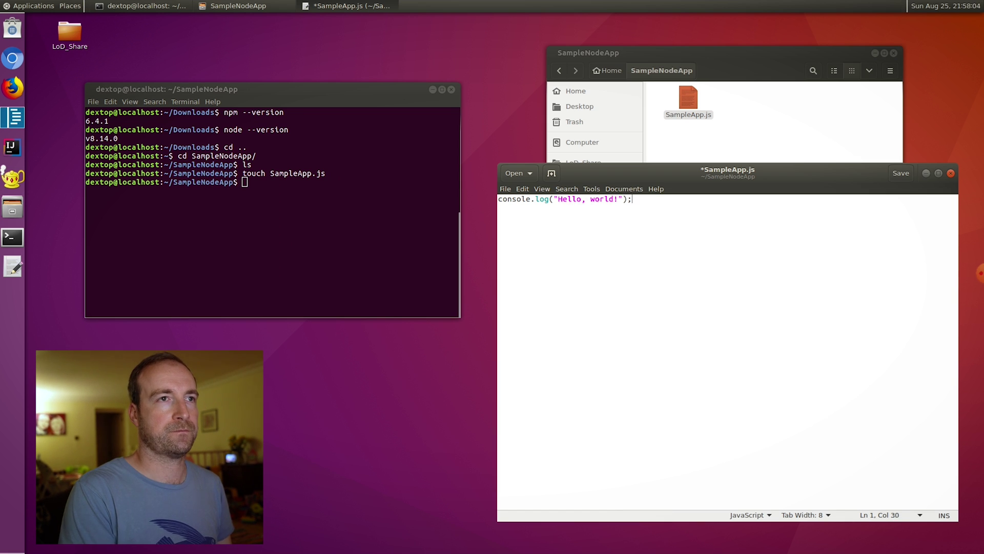
key(Return)
key(ctrl+s)
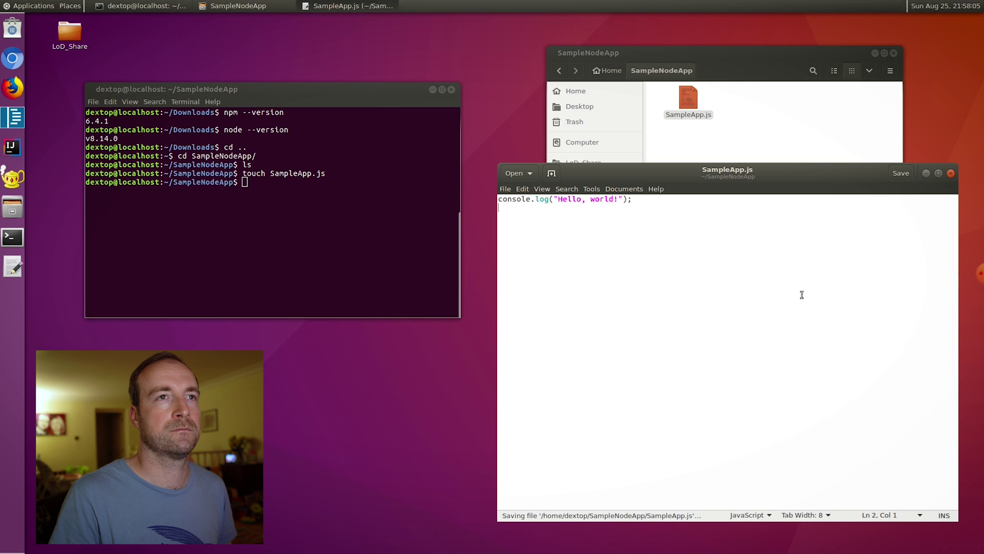
Step: Run SampleApp.js with node in the terminal and dismiss Chromium's restore-pages prompt
click(277, 273)
text(node )
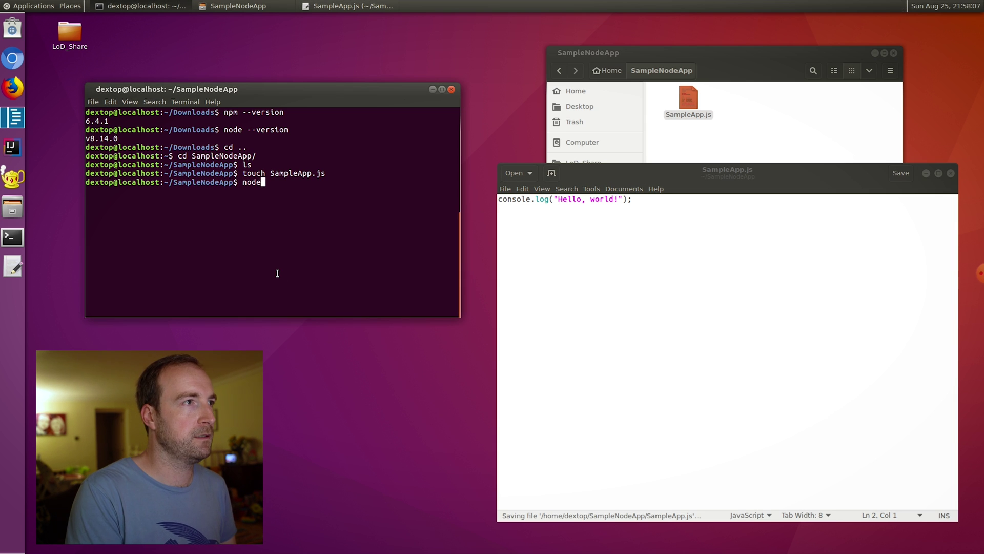
text(SampleApp.js)
key(Return)
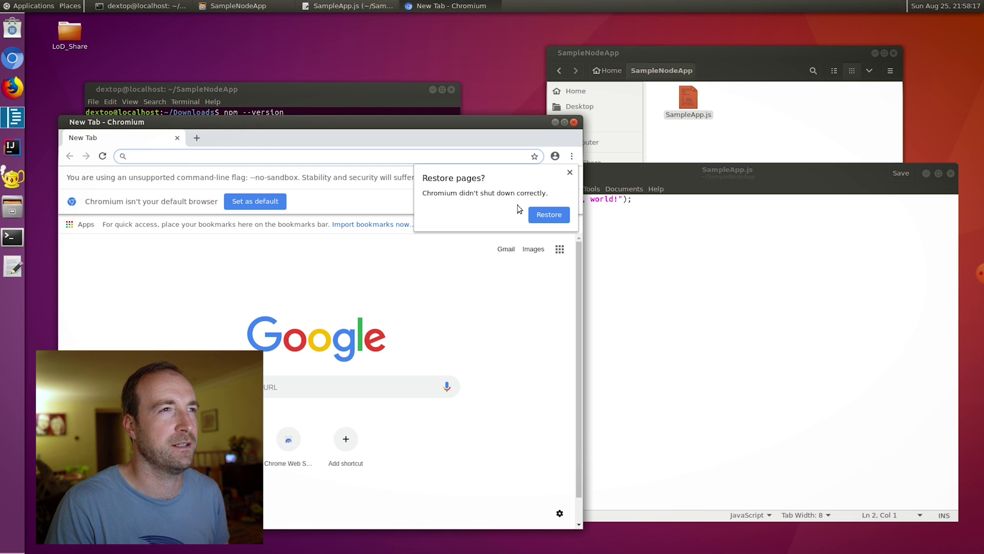
click(569, 172)
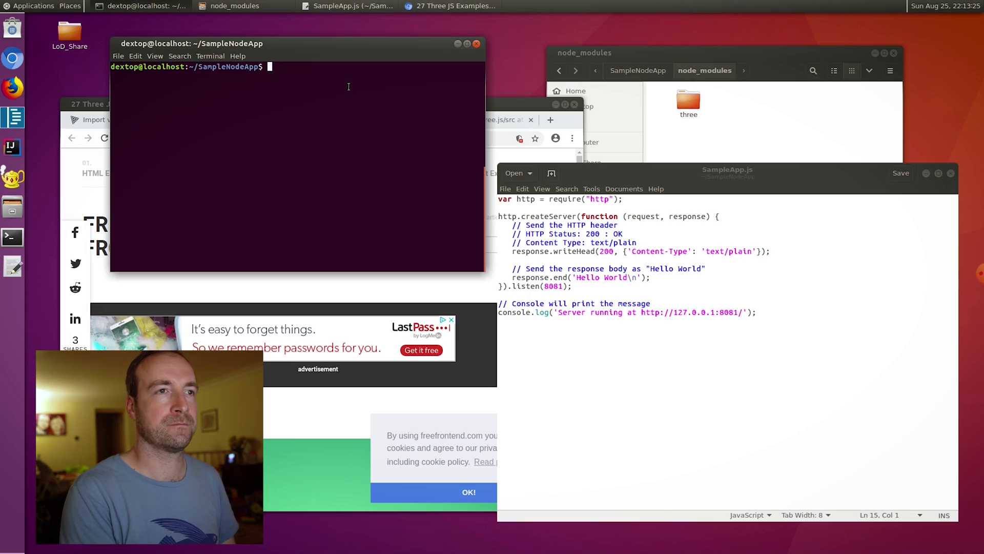
Step: Start the HTTP server script SampleApp.js with node from the SampleNodeApp folder
text(node )
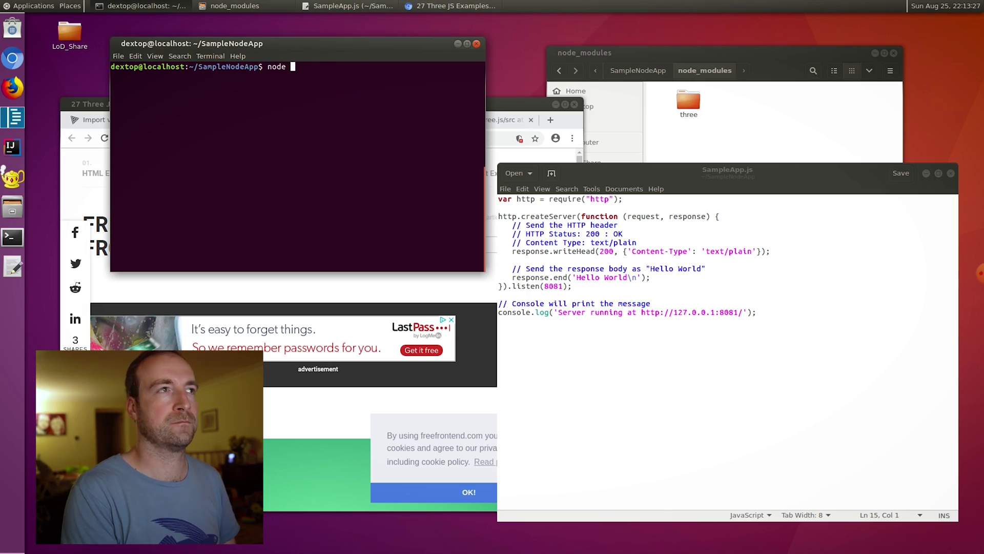
text(SampleApp.js)
key(Return)
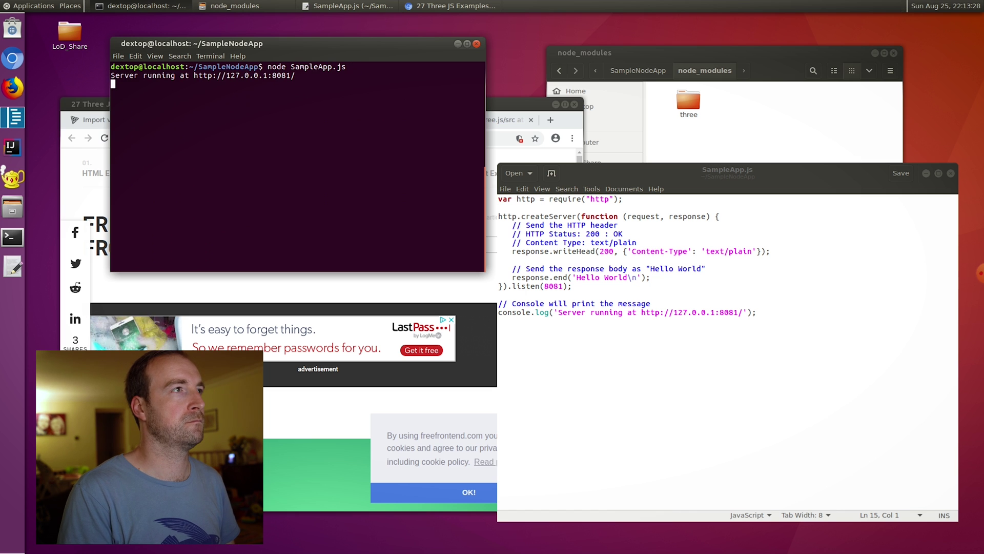
Step: Open the local Node server's address, 127.0.0.1:8081, in a new Chromium tab
drag(502, 103, 494, 109)
key(ctrl+t)
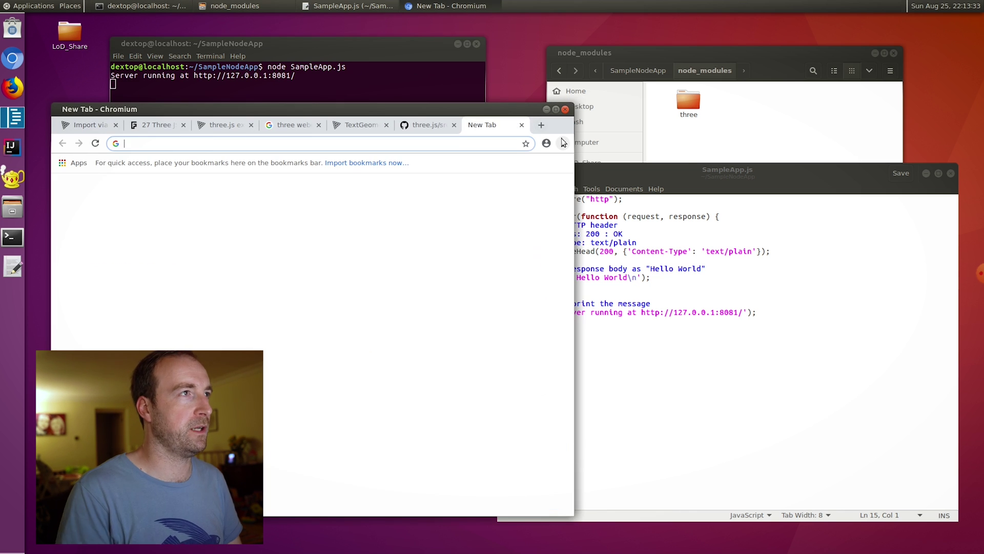
text(127.0.0)
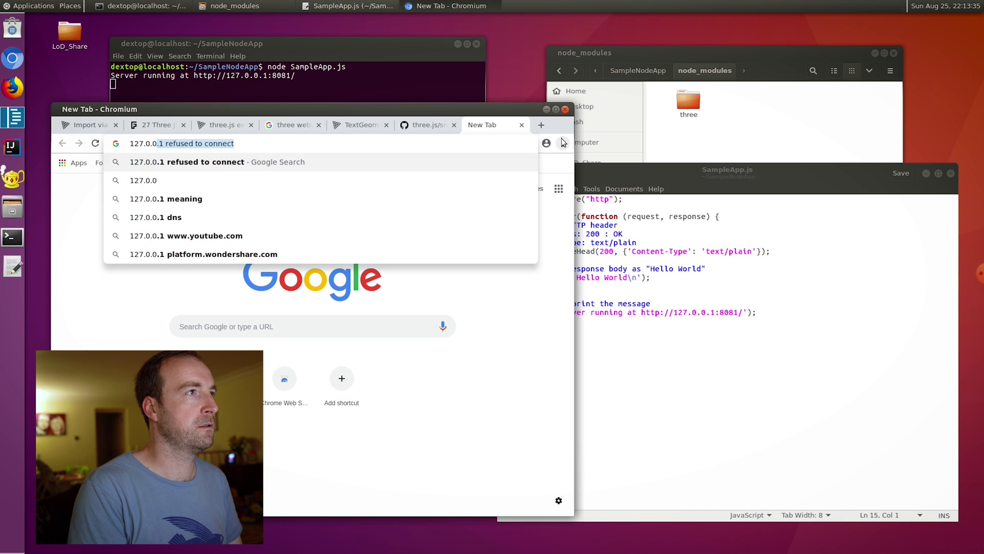
text(.1:8081)
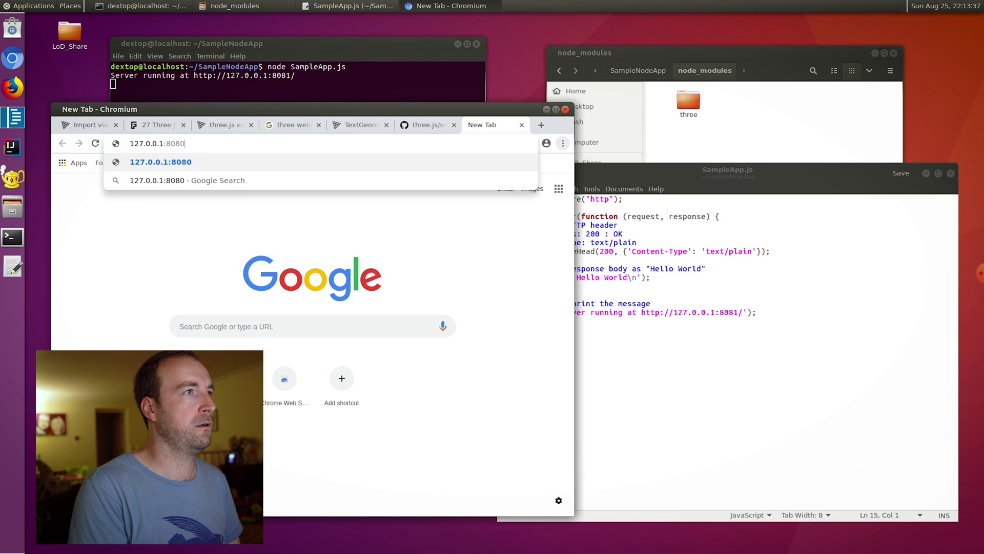
key(Return)
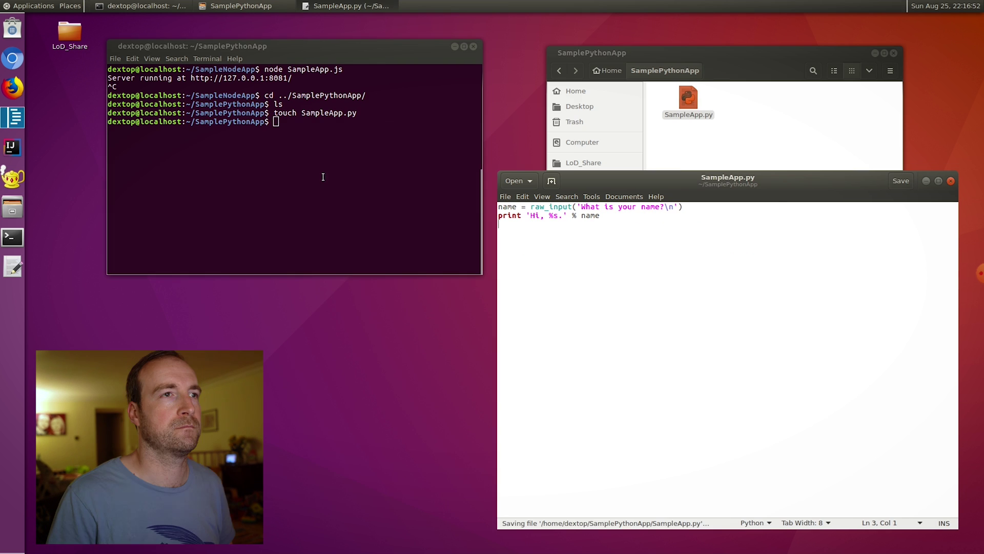
Step: Run SampleApp.py with python in the SamplePythonApp folder and answer its prompt with a first name
click(352, 184)
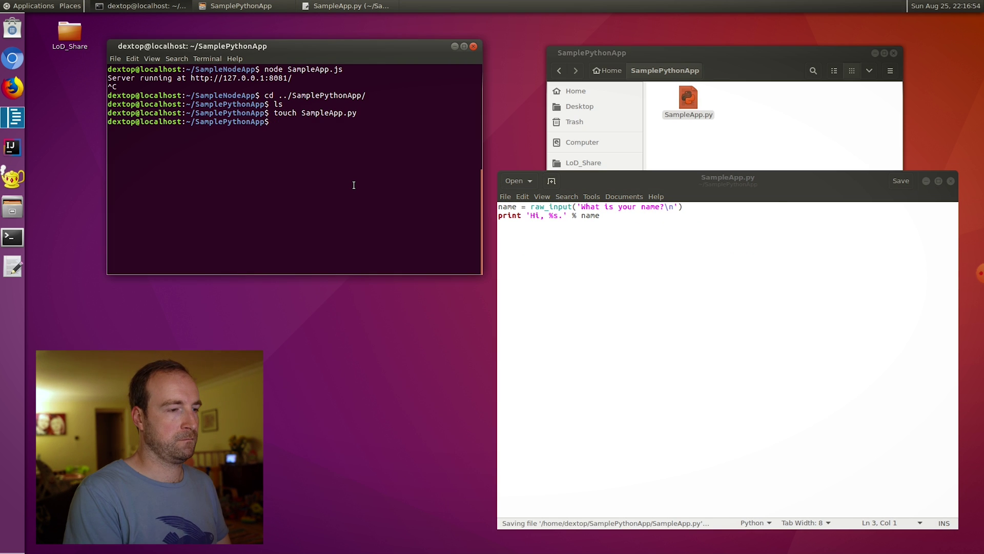
text(python Sma)
key(BackSpace)
key(BackSpace)
text(ampleA)
key(Tab)
key(Return)
text(David)
key(Return)
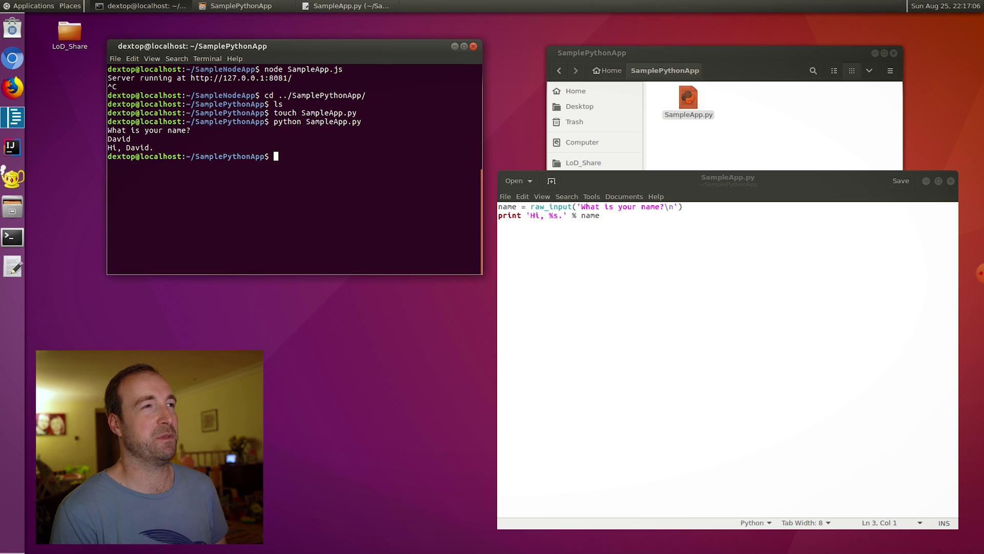
Step: Install Python with sudo apt-get install and check the Python 3 version with python3 --version
text(sudo apt-)
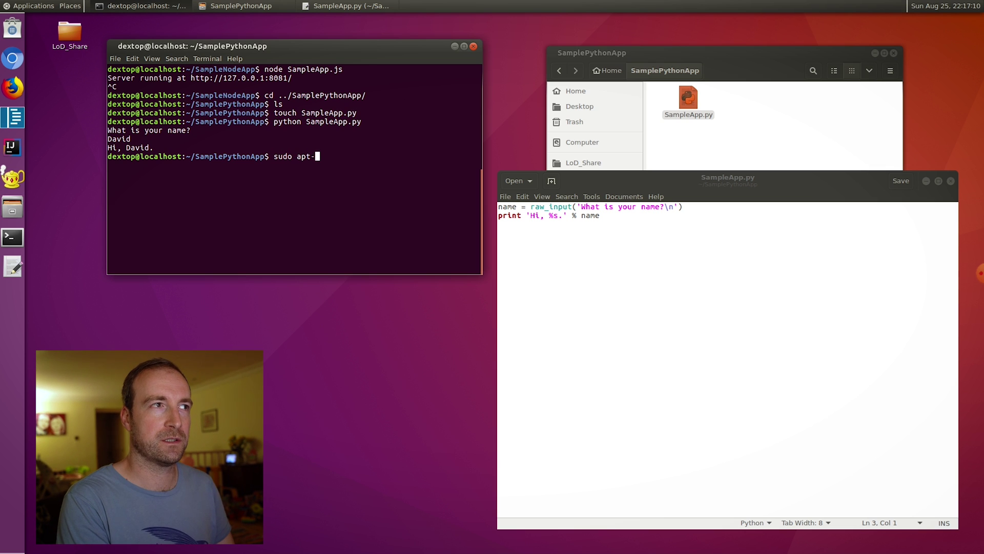
text(get install python)
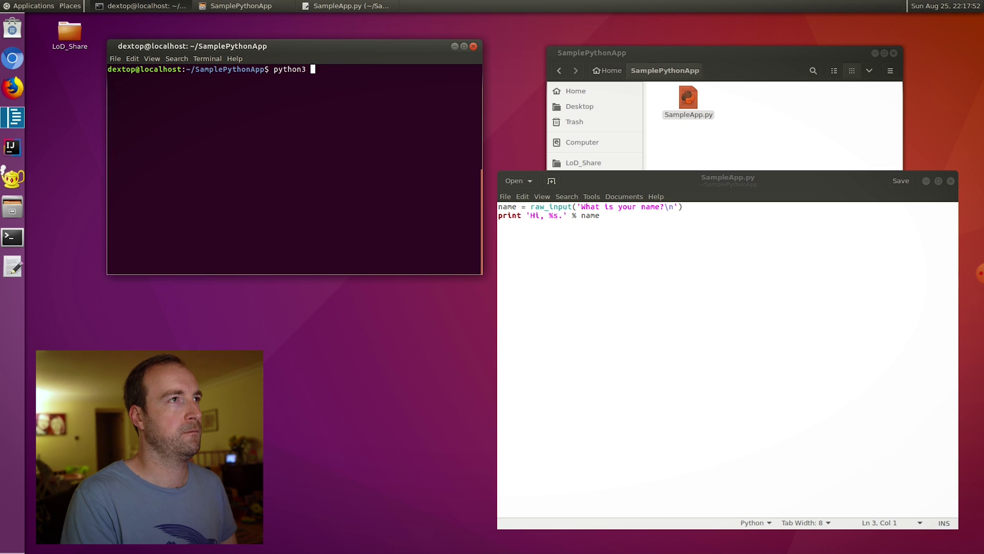
text(--version)
key(Return)
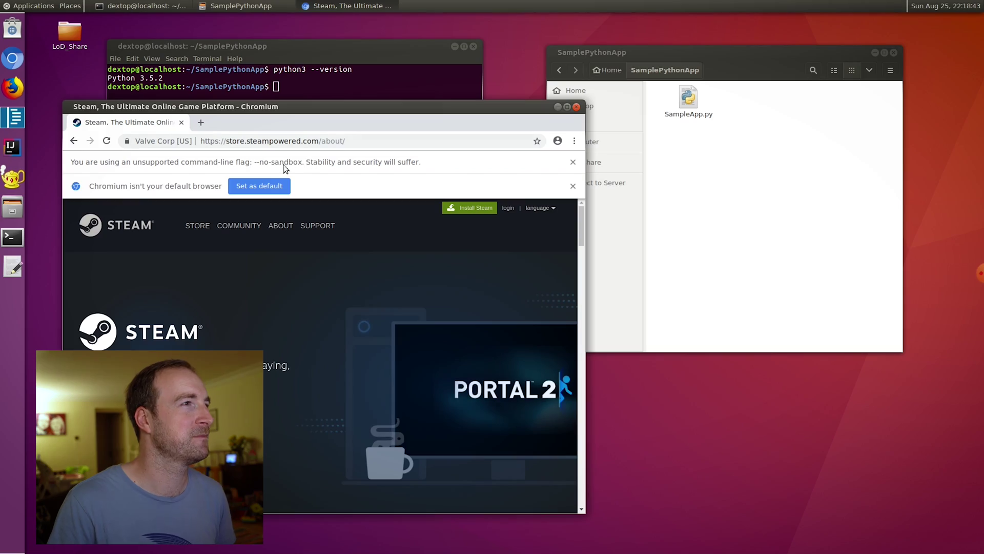
Step: Set Chromium as the default browser while on the Steam website
click(267, 185)
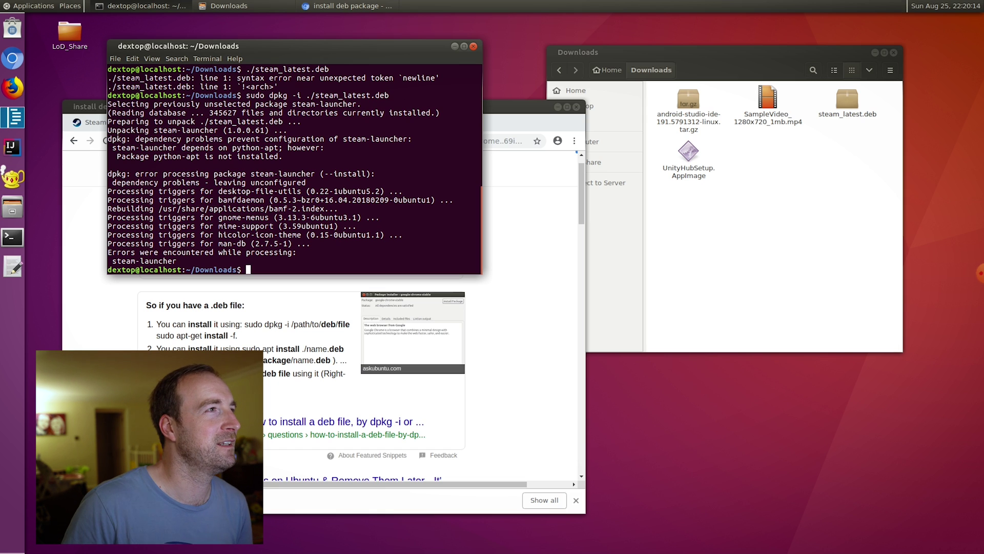
Step: Highlight the dependency problems line in the terminal output of the steam_latest.deb installation
drag(144, 182, 312, 183)
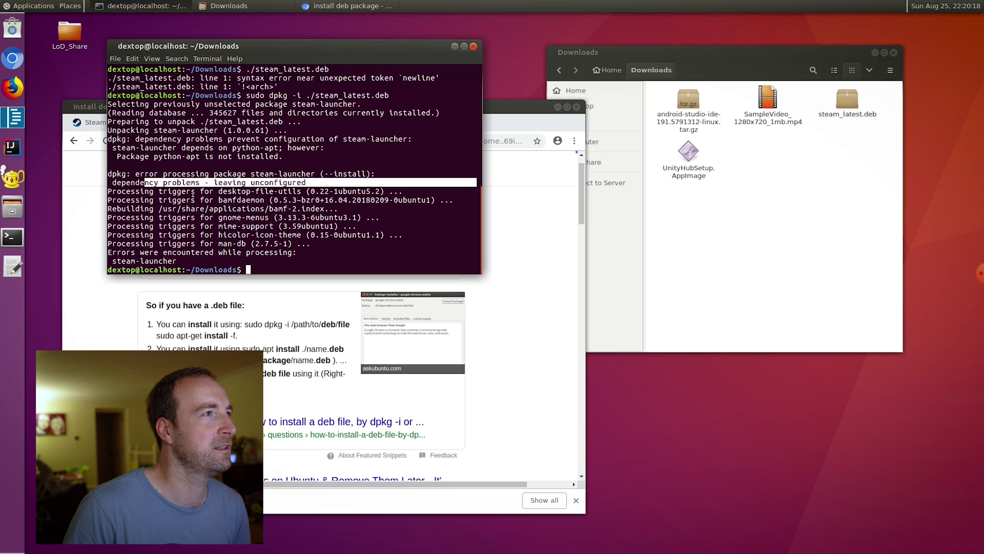